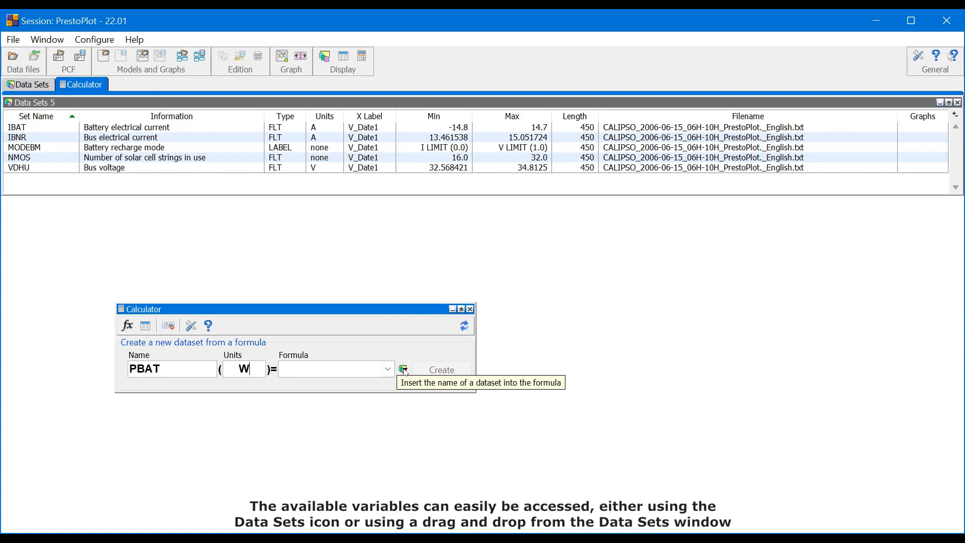
- Build the formula IBAT * VDHU for the PBAT dataset from the available variables and create the dataset
{"action": "left_click", "coordinate": [404, 372]}
{"action": "left_click", "coordinate": [405, 385]}
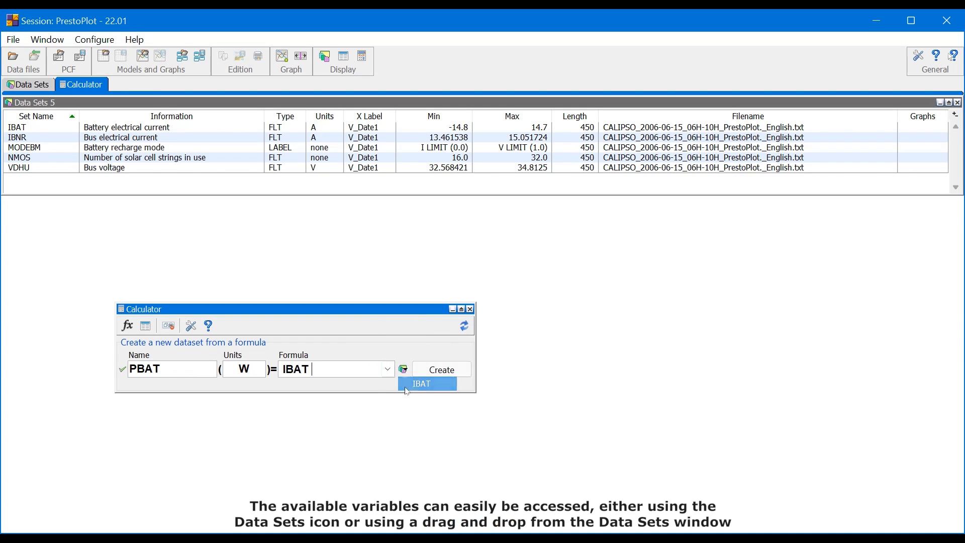
{"action": "type", "text": "*"}
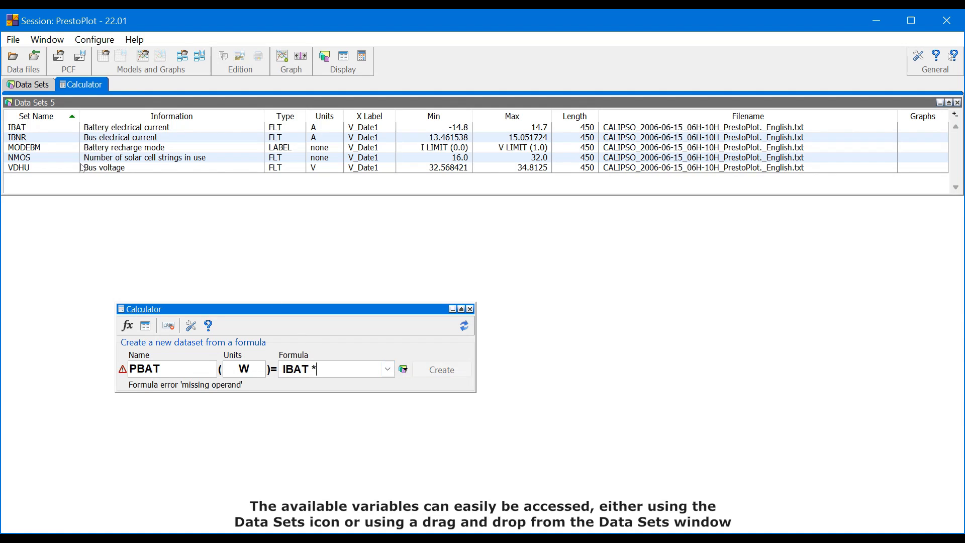
{"action": "left_click_drag", "start_coordinate": [82, 167], "coordinate": [346, 370]}
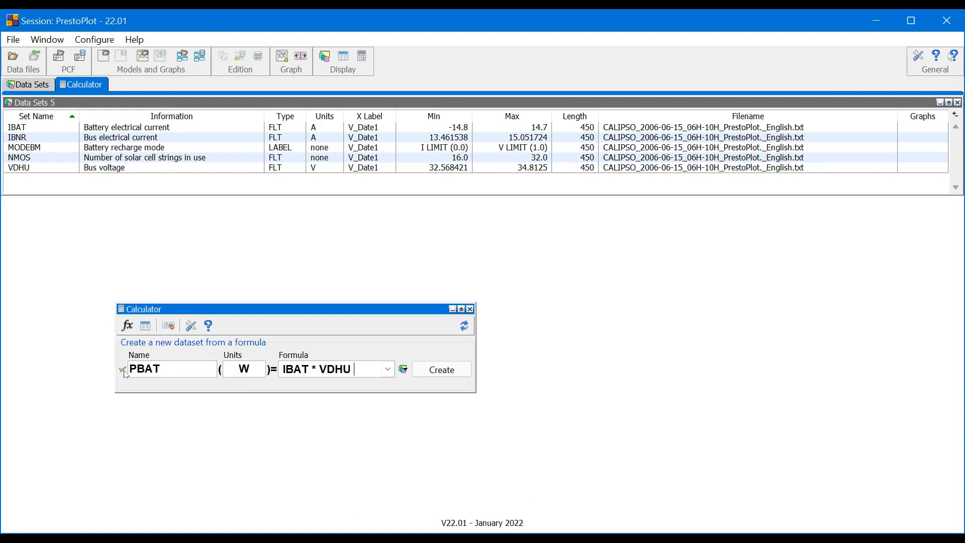
{"action": "left_click", "coordinate": [451, 372]}
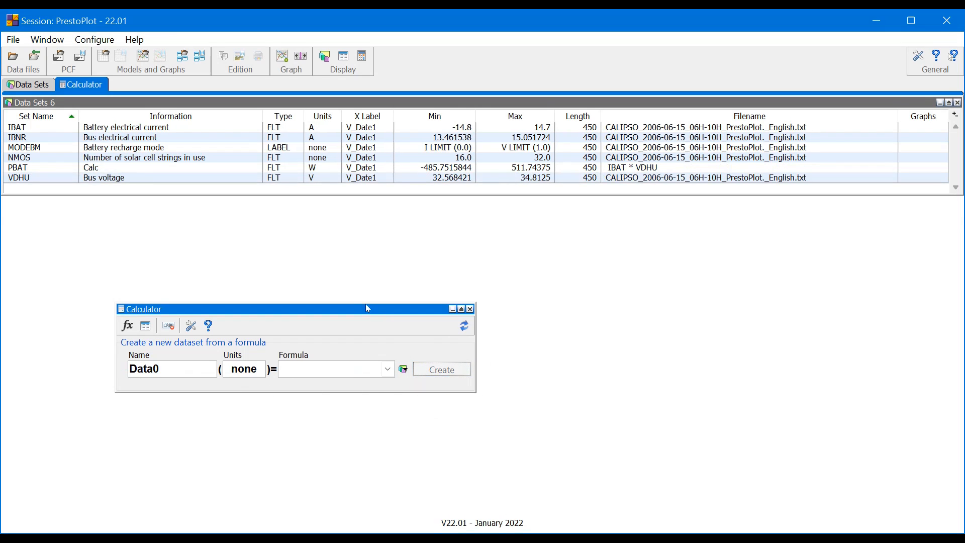
- Plot the PBAT dataset in a new graph to view its curve, and close both the graph and the calculator
{"action": "left_click", "coordinate": [169, 169]}
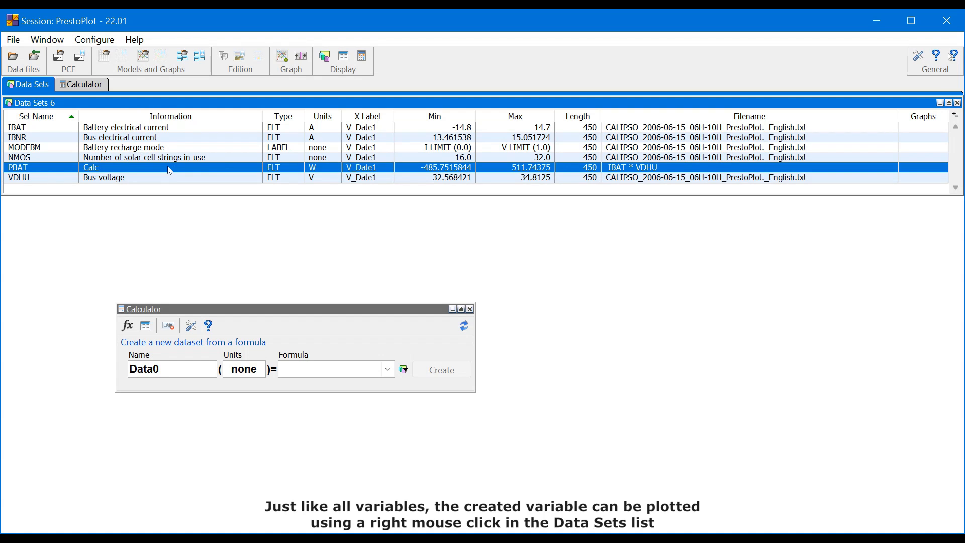
{"action": "right_click", "coordinate": [169, 171]}
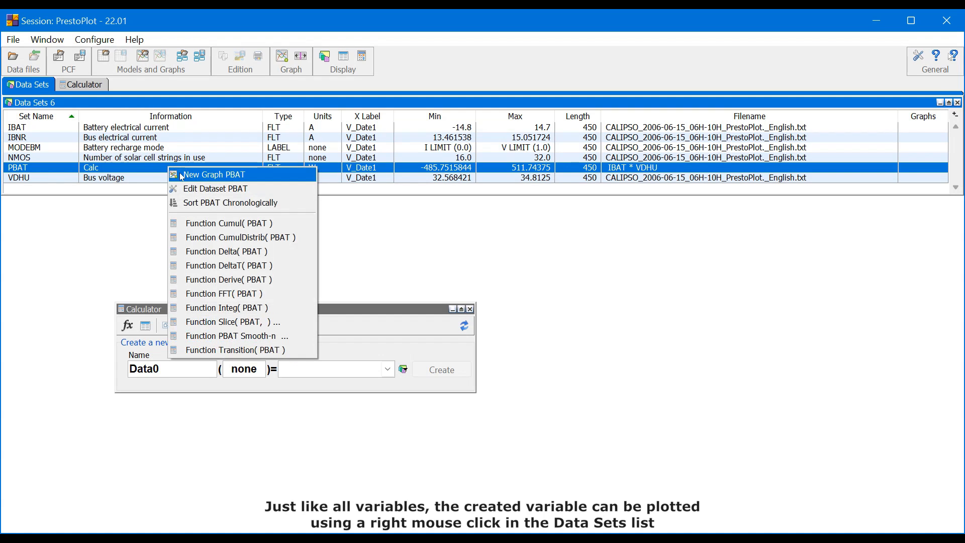
{"action": "left_click", "coordinate": [189, 175]}
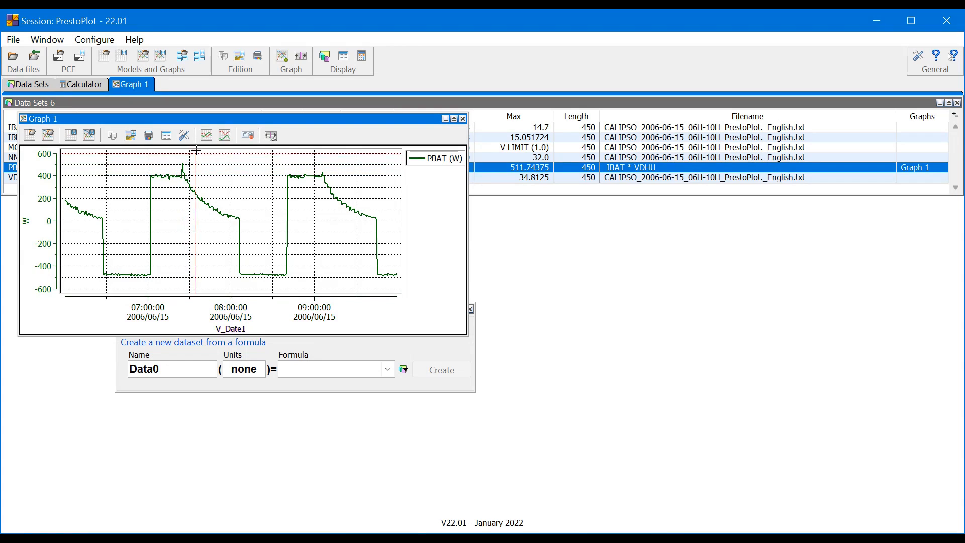
{"action": "left_click_drag", "start_coordinate": [213, 125], "coordinate": [396, 265]}
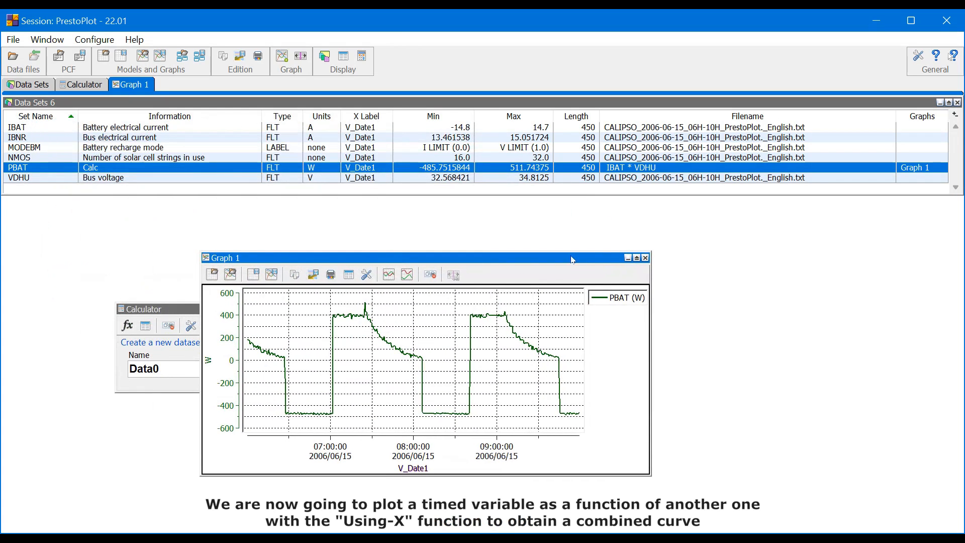
{"action": "left_click", "coordinate": [645, 258]}
{"action": "left_click", "coordinate": [474, 310]}
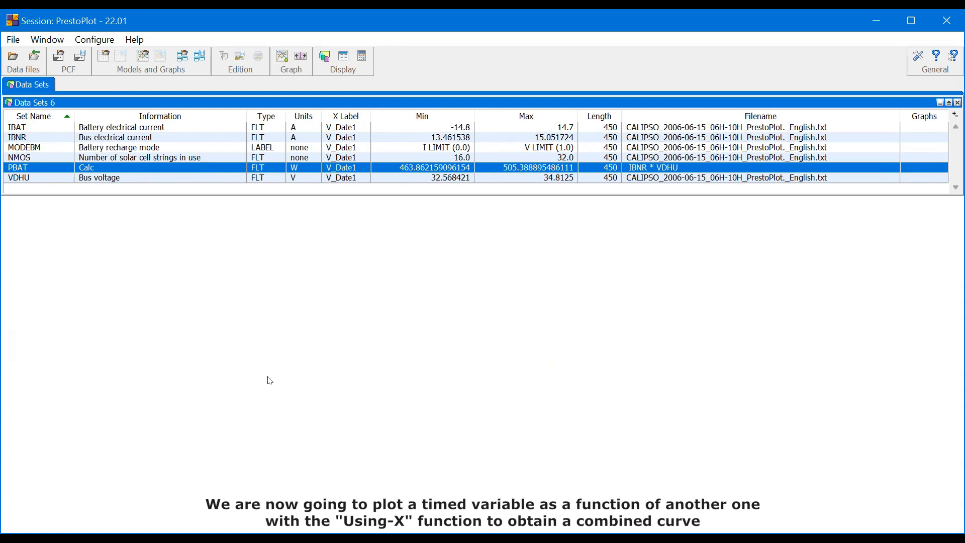
- Open the calculator, insert VDHU into a new formula, and find the Using-X function in the function list
{"action": "left_click", "coordinate": [362, 57]}
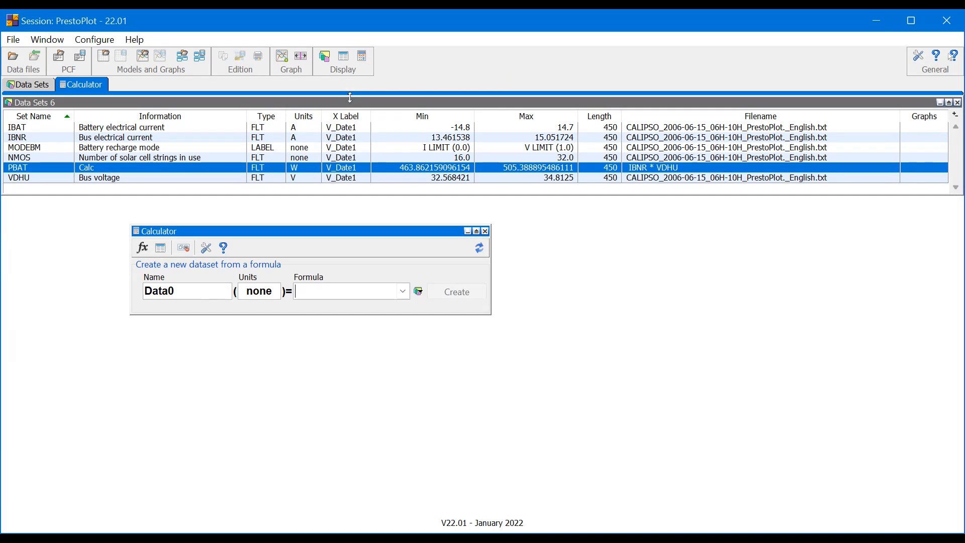
{"action": "left_click", "coordinate": [418, 291]}
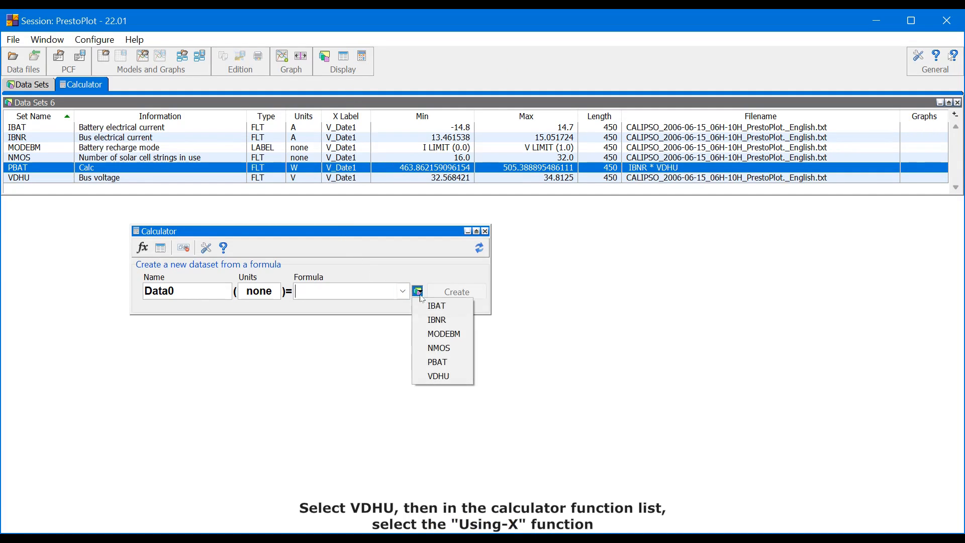
{"action": "left_click", "coordinate": [423, 377]}
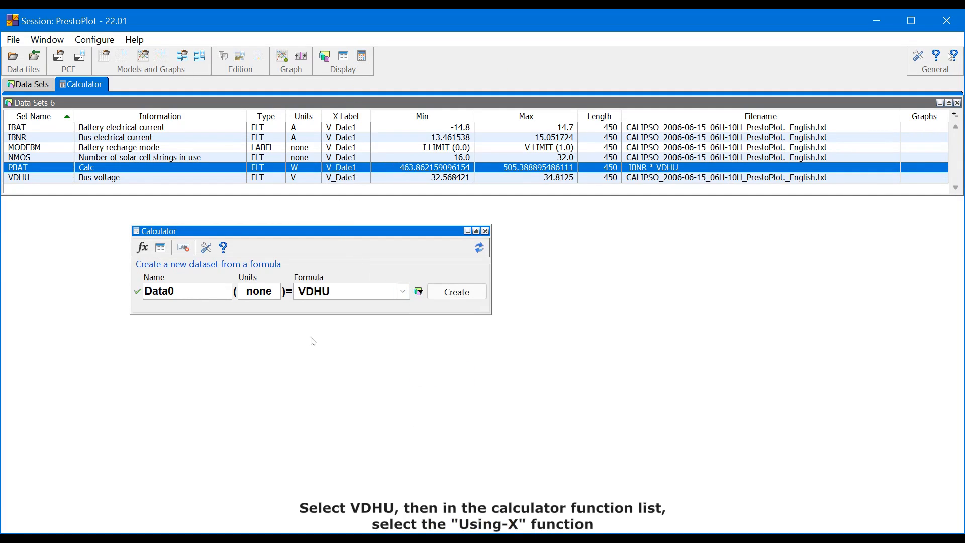
{"action": "left_click", "coordinate": [143, 249]}
{"action": "scroll", "coordinate": [210, 413], "scroll_direction": "down", "scroll_amount": 10}
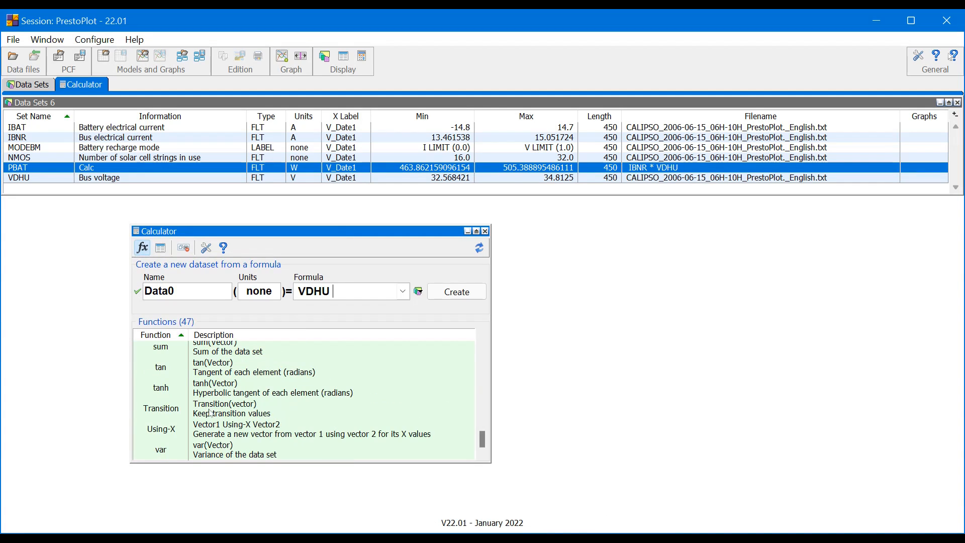
{"action": "left_click", "coordinate": [200, 433]}
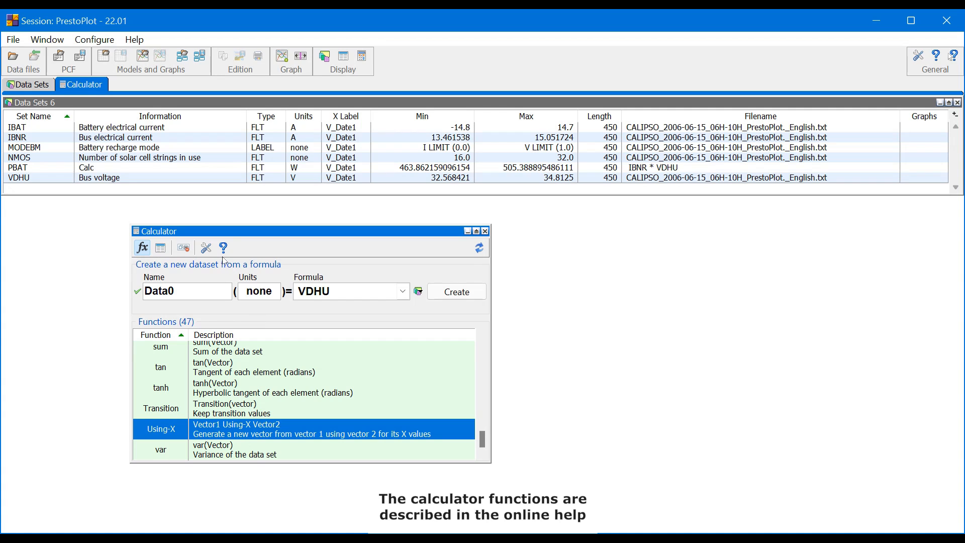
- Read the calculator help on the available functions down to the Using-X entry, and close the help
{"action": "left_click", "coordinate": [224, 248]}
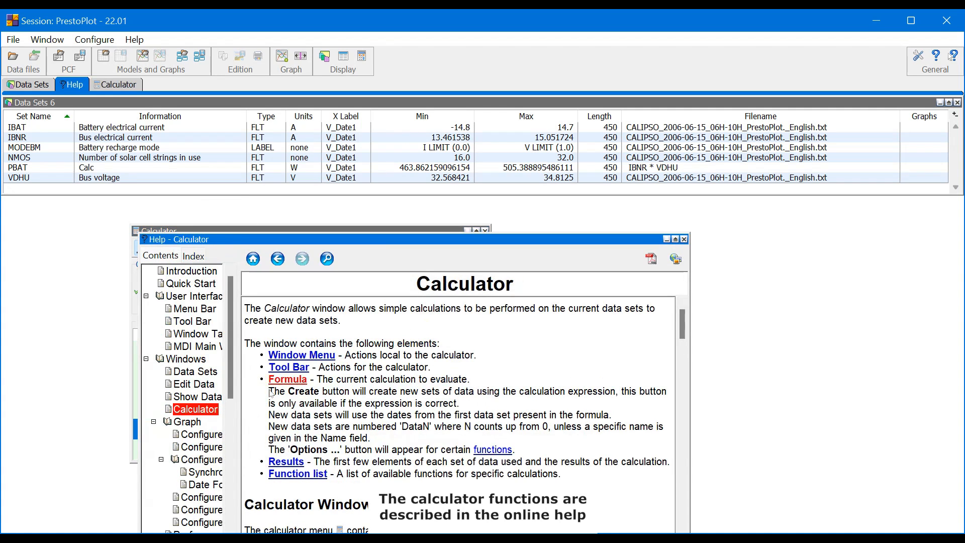
{"action": "left_click", "coordinate": [272, 473]}
{"action": "scroll", "coordinate": [285, 461], "scroll_direction": "down", "scroll_amount": 10}
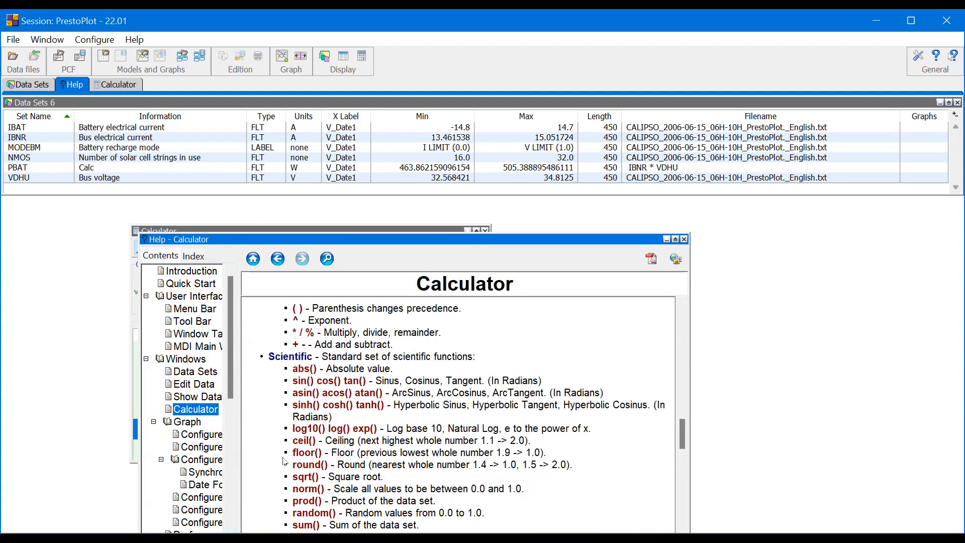
{"action": "scroll", "coordinate": [285, 461], "scroll_direction": "down", "scroll_amount": 5}
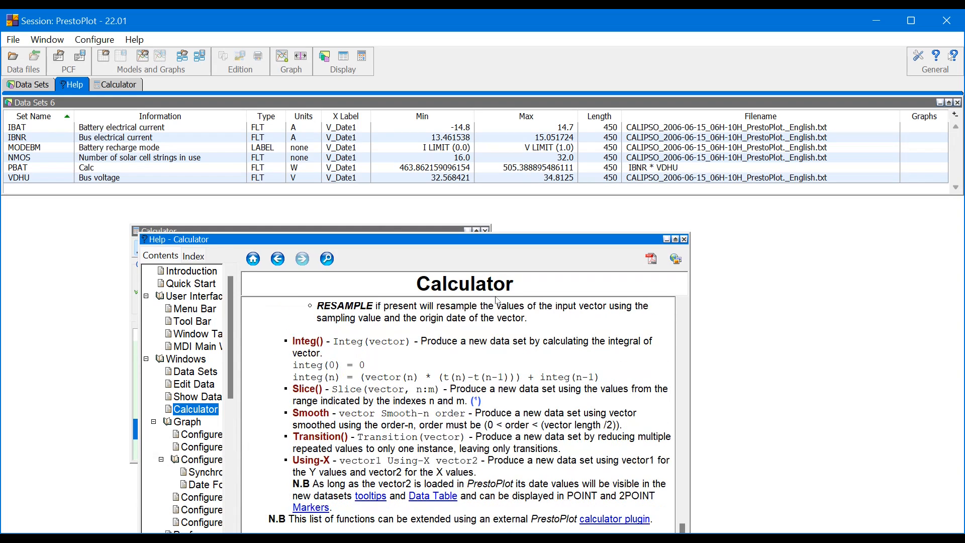
{"action": "left_click", "coordinate": [684, 240]}
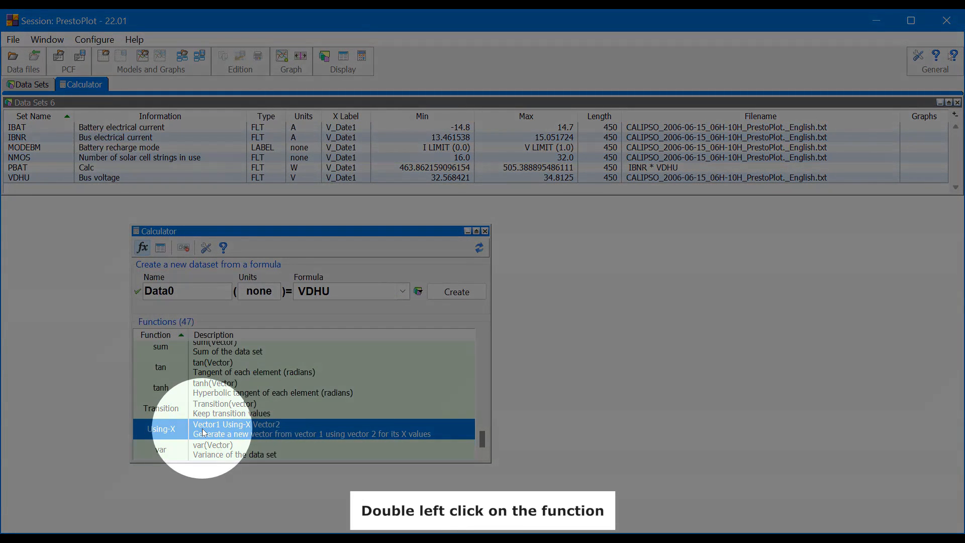
- Complete the formula as VDHU Using-X IBAT, create the dataset, and close the calculator
{"action": "double_click", "coordinate": [204, 432]}
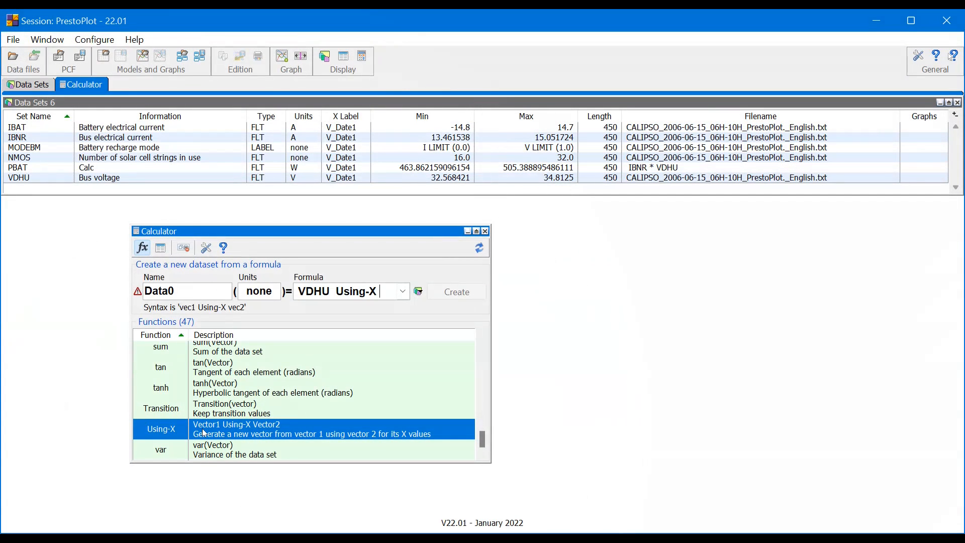
{"action": "left_click", "coordinate": [417, 292]}
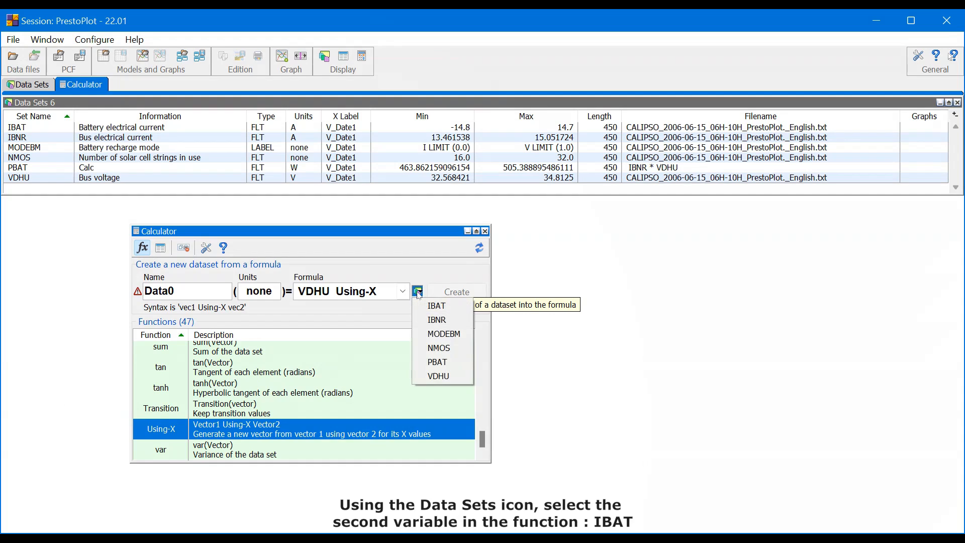
{"action": "left_click", "coordinate": [450, 311]}
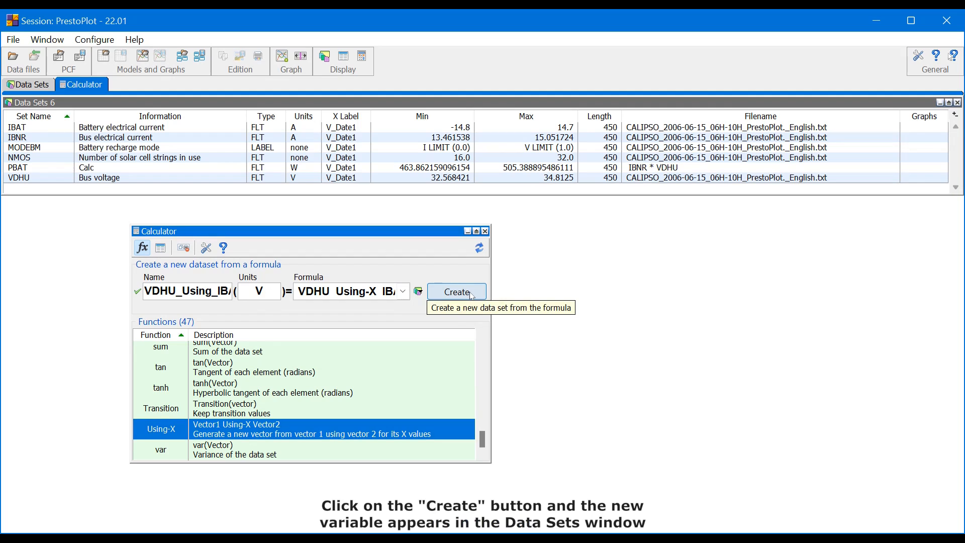
{"action": "left_click", "coordinate": [456, 291]}
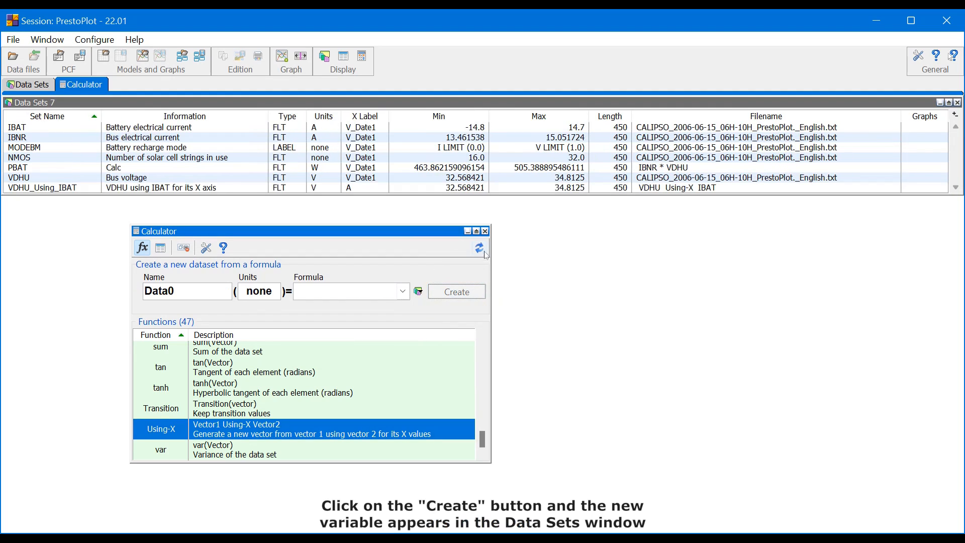
{"action": "left_click", "coordinate": [485, 231]}
- Plot VDHU_Using_IBAT in a new graph, inspect the coordinates of several points on the curve's steep low-current side, and close the graph
{"action": "left_click", "coordinate": [221, 188]}
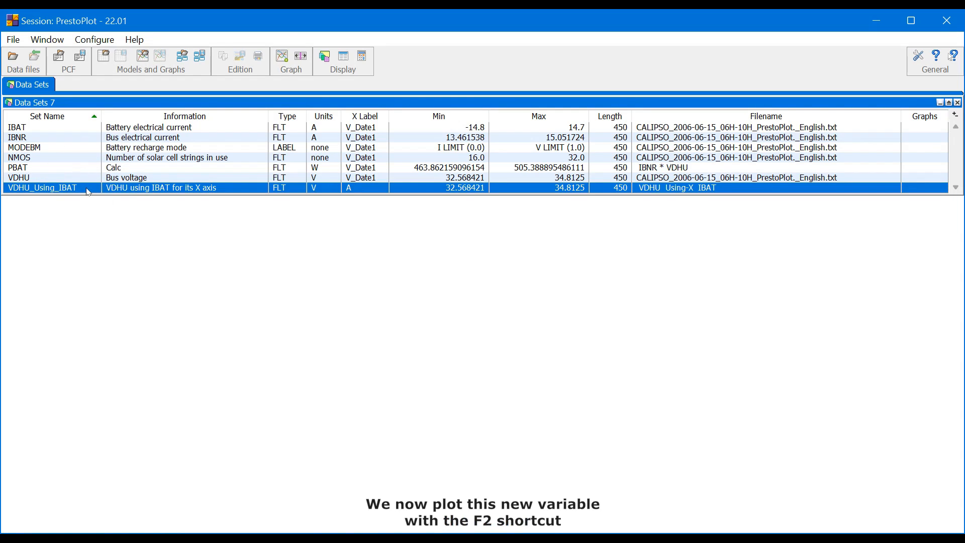
{"action": "key", "text": "F2"}
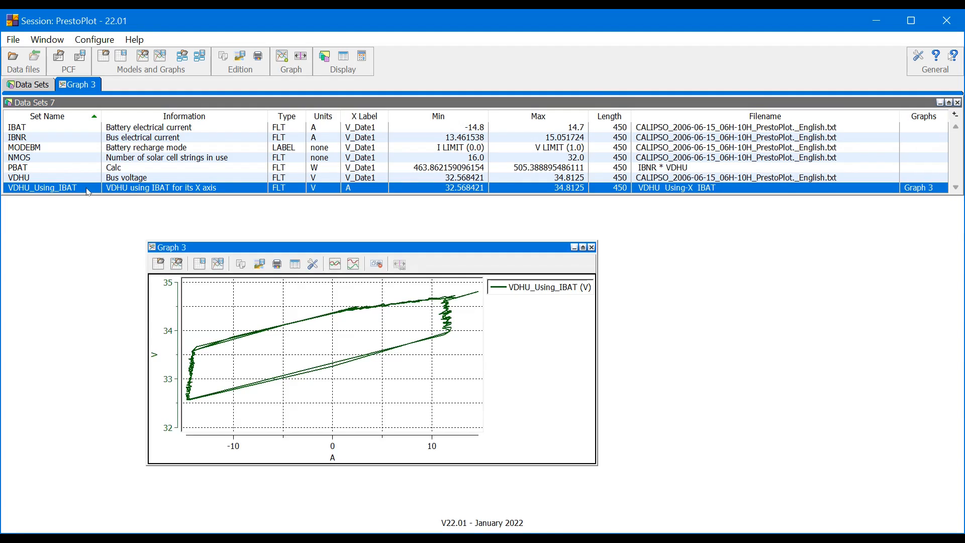
{"action": "left_click", "coordinate": [189, 386]}
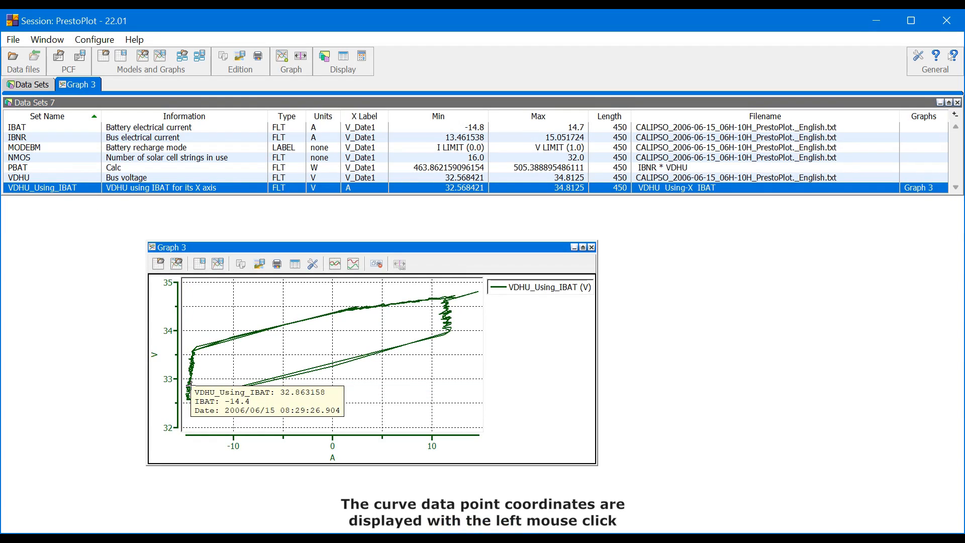
{"action": "left_click", "coordinate": [189, 365]}
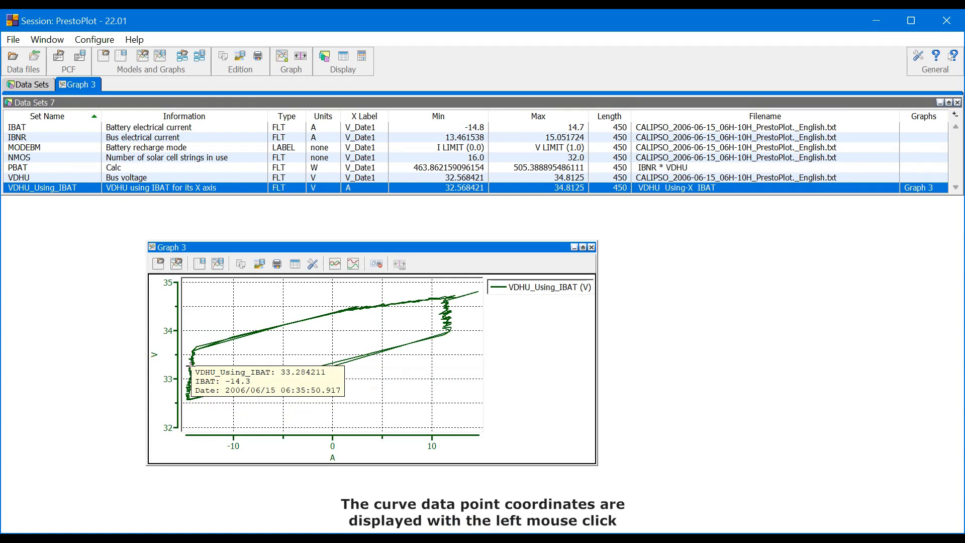
{"action": "left_click", "coordinate": [190, 360]}
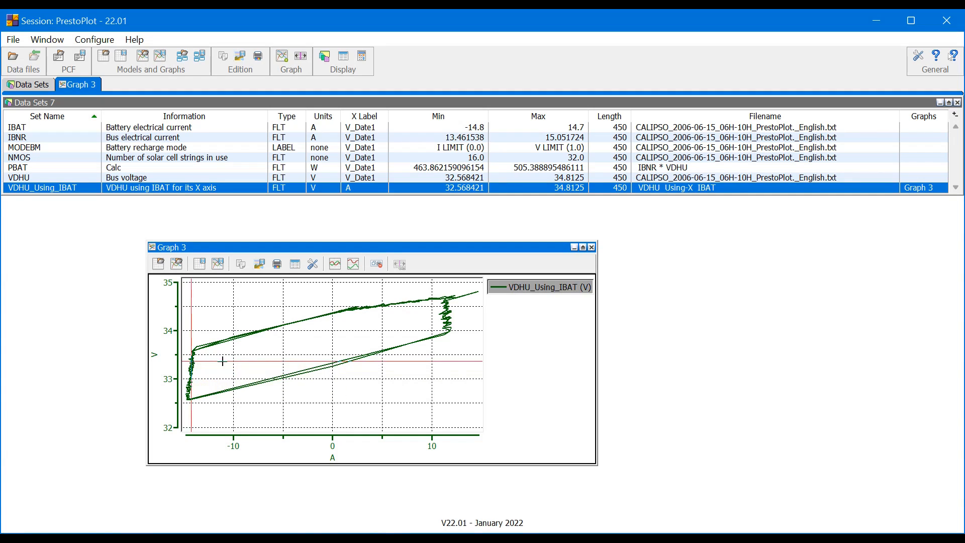
{"action": "left_click", "coordinate": [591, 247]}
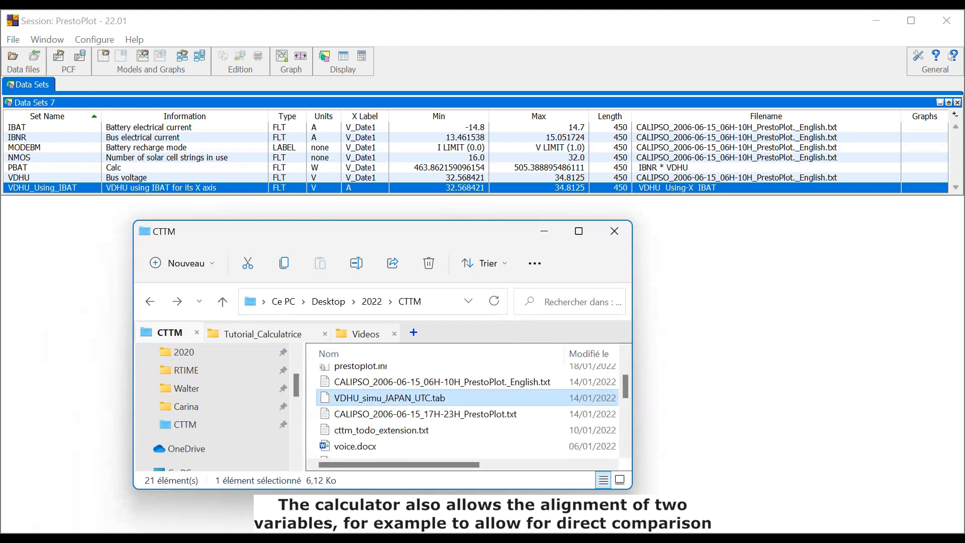
- Load the data file VDHU_simu_JAPAN_UTC.tab from the CTTM folder and select its VDHUsimu dataset
{"action": "left_click_drag", "start_coordinate": [342, 398], "coordinate": [95, 324]}
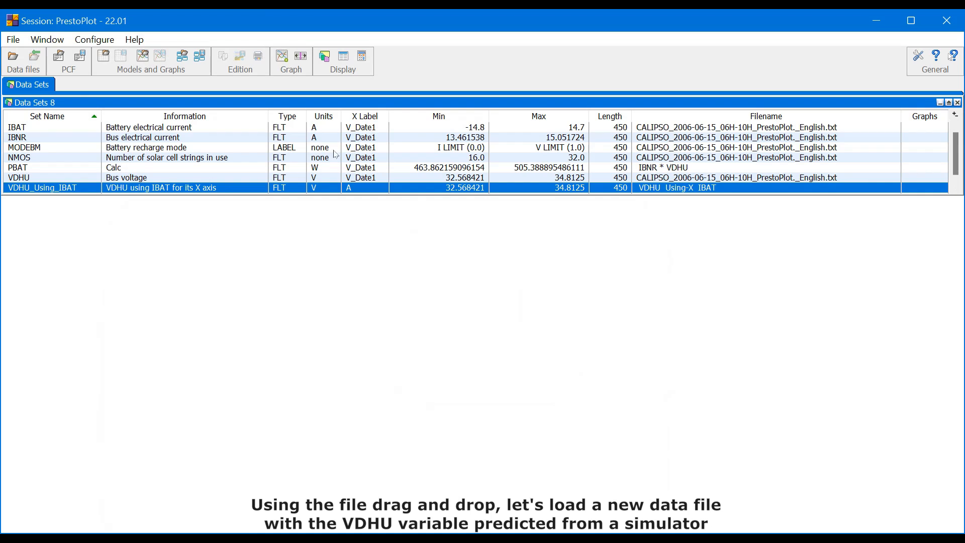
{"action": "scroll", "coordinate": [311, 166], "scroll_direction": "down", "scroll_amount": 1}
{"action": "left_click", "coordinate": [102, 190]}
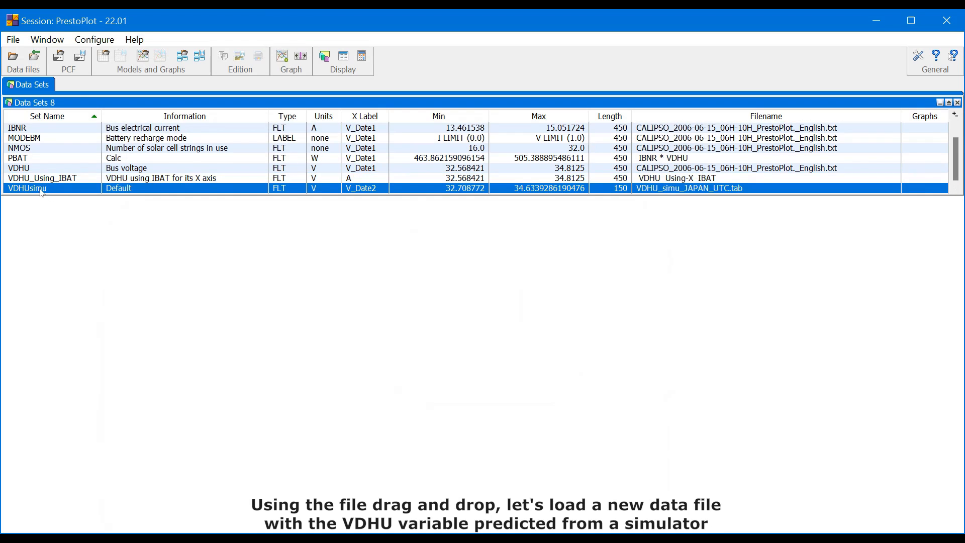
- Plot the VDHU and VDHUsimu datasets together in a single new graph
{"action": "key", "text": "ctrl"}
{"action": "left_click", "coordinate": [57, 171]}
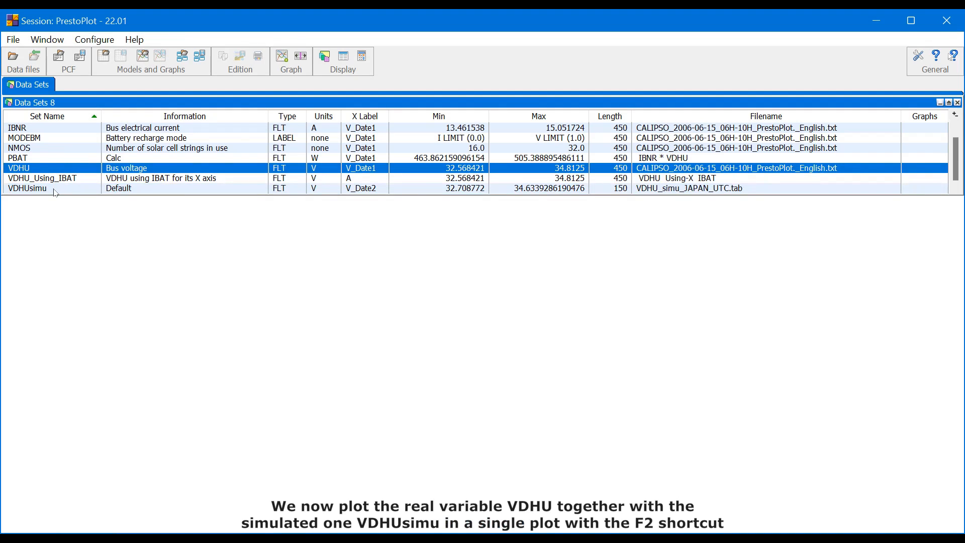
{"action": "left_click", "coordinate": [57, 189], "text": "ctrl"}
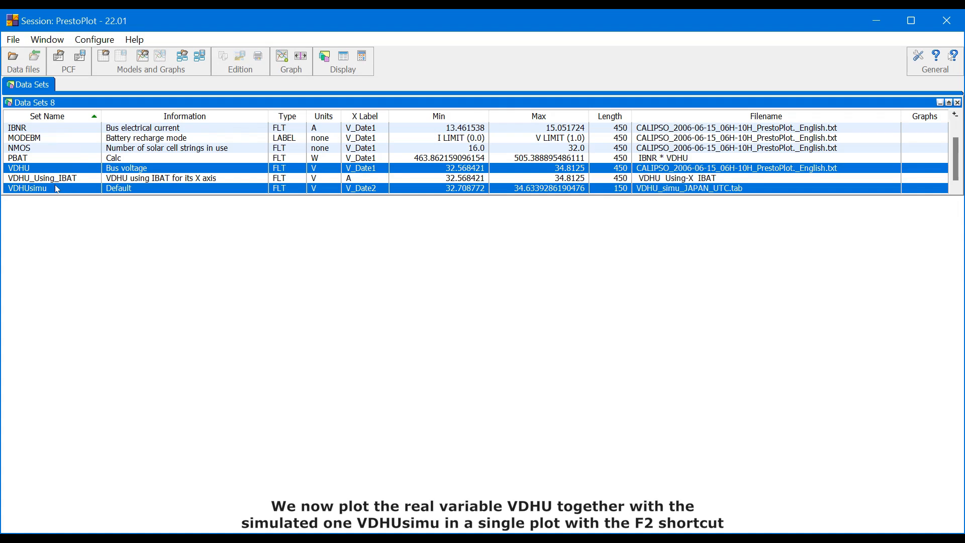
{"action": "key", "text": "F2"}
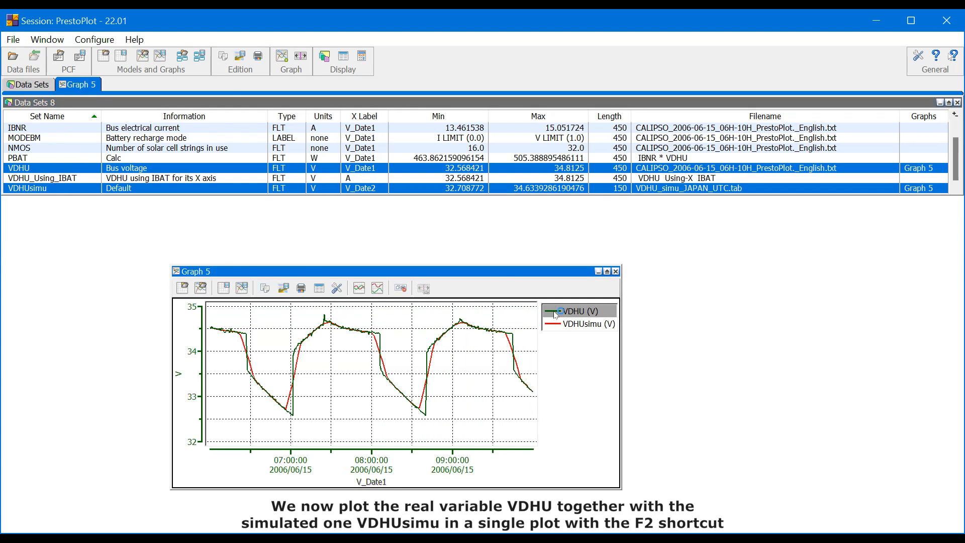
- Turn on thick X-shaped symbols for the VDHU curve and close its settings
{"action": "double_click", "coordinate": [558, 313]}
{"action": "left_click", "coordinate": [308, 353]}
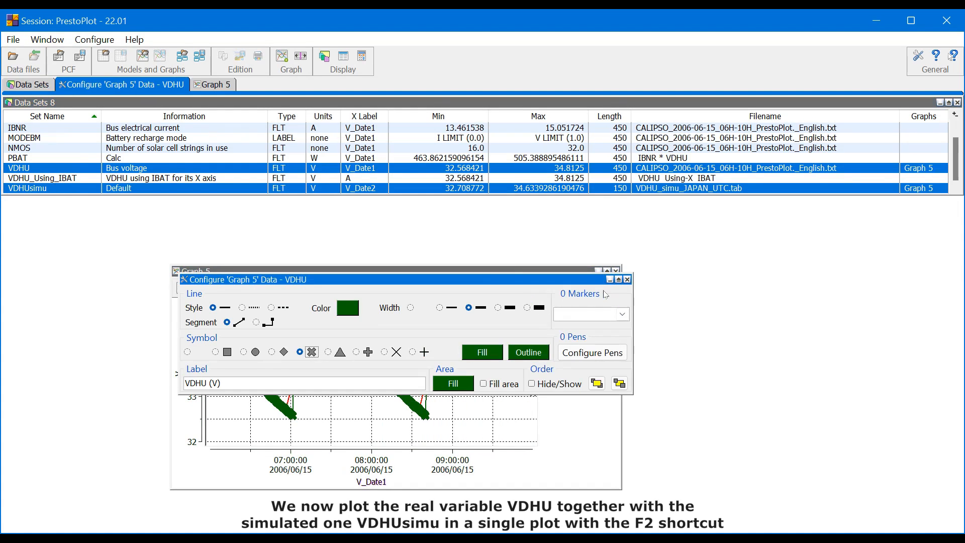
{"action": "left_click", "coordinate": [627, 279]}
- Turn on thick plus-shaped symbols for the VDHUsimu curve and close its settings
{"action": "double_click", "coordinate": [555, 324]}
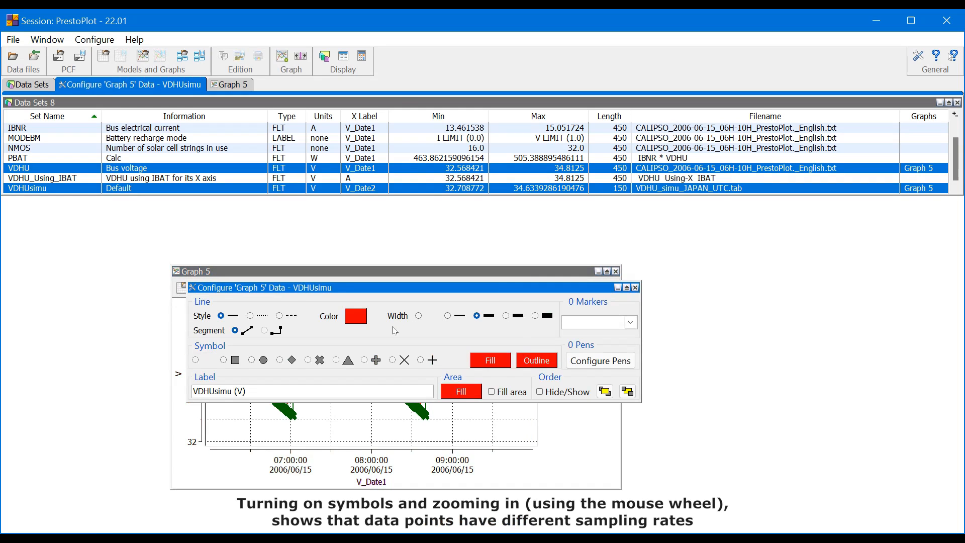
{"action": "left_click", "coordinate": [363, 359]}
{"action": "left_click", "coordinate": [635, 287]}
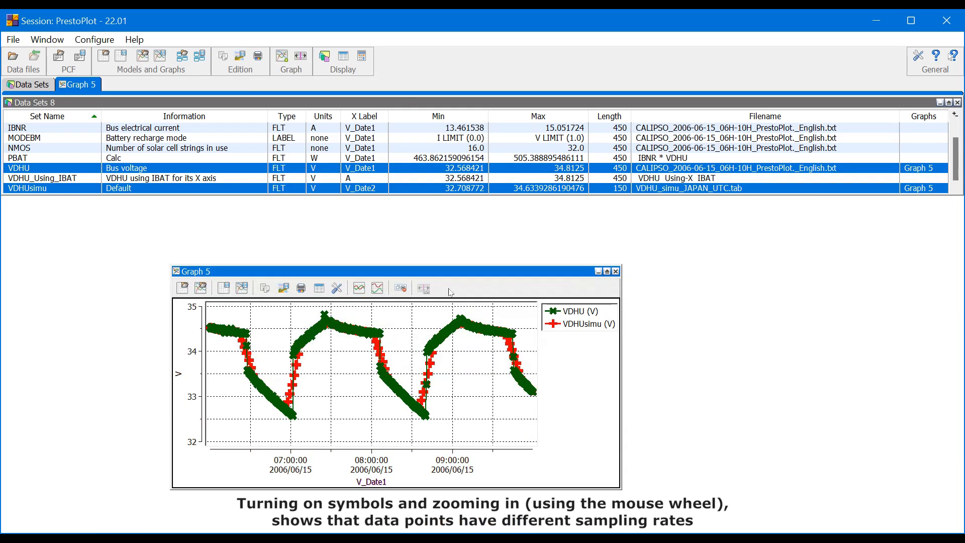
- Zoom the graph in on the voltage peak around 07:25 and move the graph window aside to free up workspace
{"action": "scroll", "coordinate": [331, 310], "scroll_direction": "up", "scroll_amount": 2}
{"action": "scroll", "coordinate": [330, 310], "scroll_direction": "up", "scroll_amount": 4}
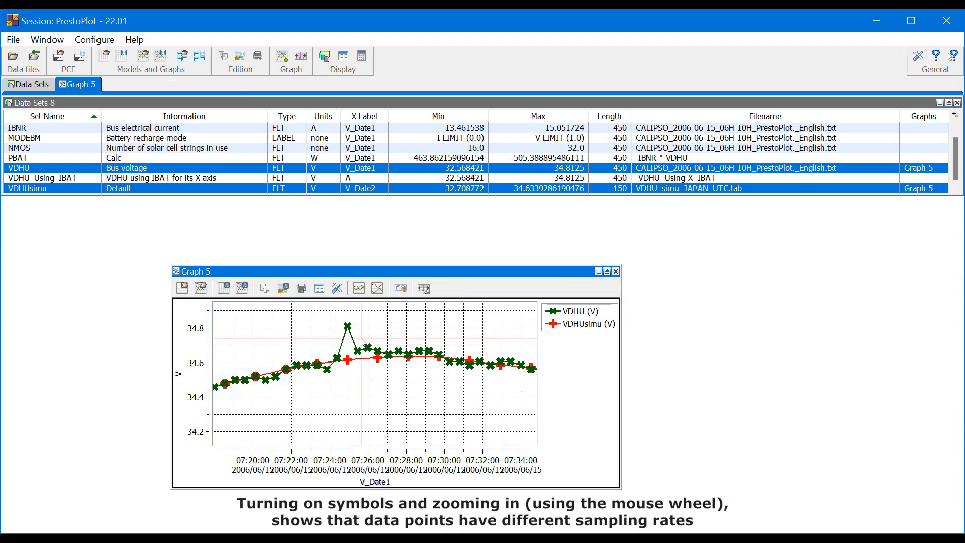
{"action": "left_click_drag", "start_coordinate": [332, 276], "coordinate": [674, 247]}
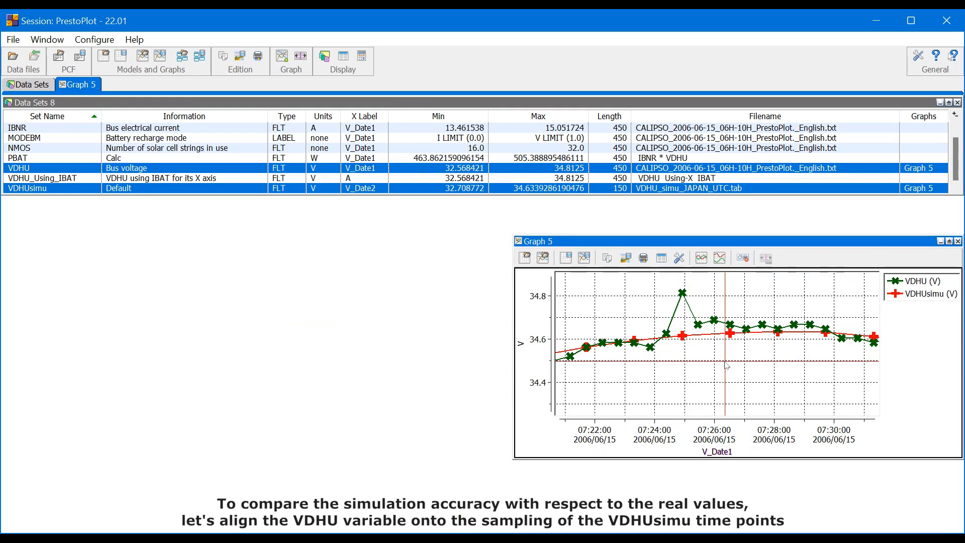
- Open the calculator and build the formula VDHU Align-X VDHUsimu from the listed datasets and functions
{"action": "left_click", "coordinate": [358, 57]}
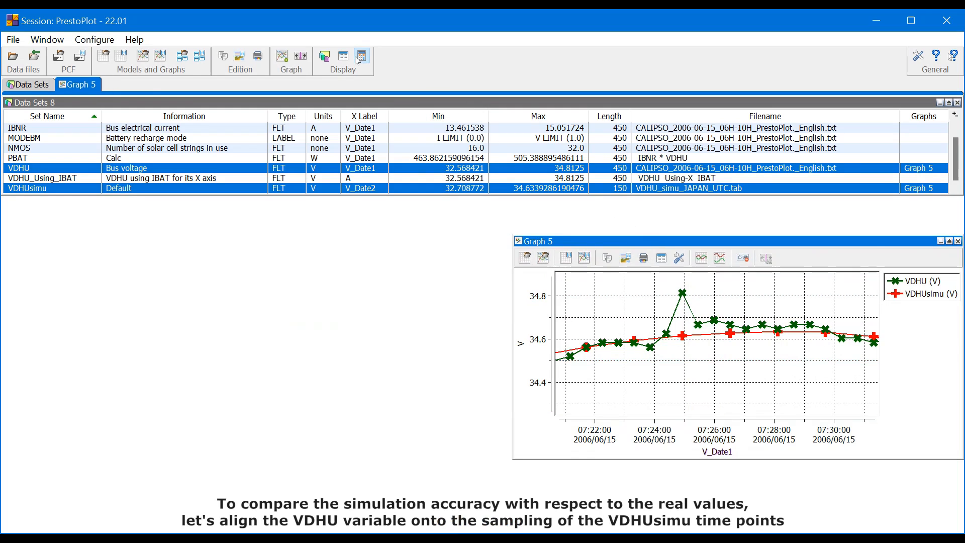
{"action": "left_click_drag", "start_coordinate": [312, 295], "coordinate": [216, 293]}
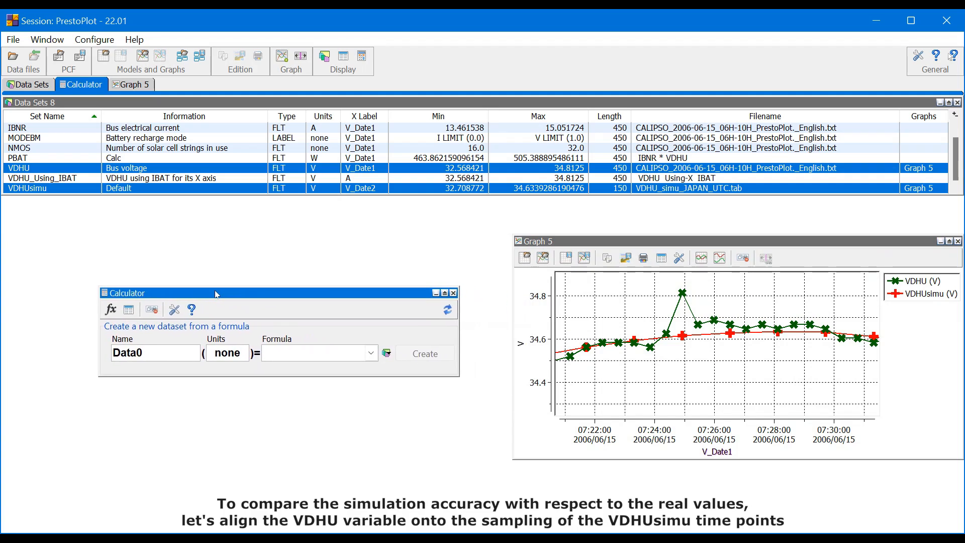
{"action": "left_click", "coordinate": [387, 353]}
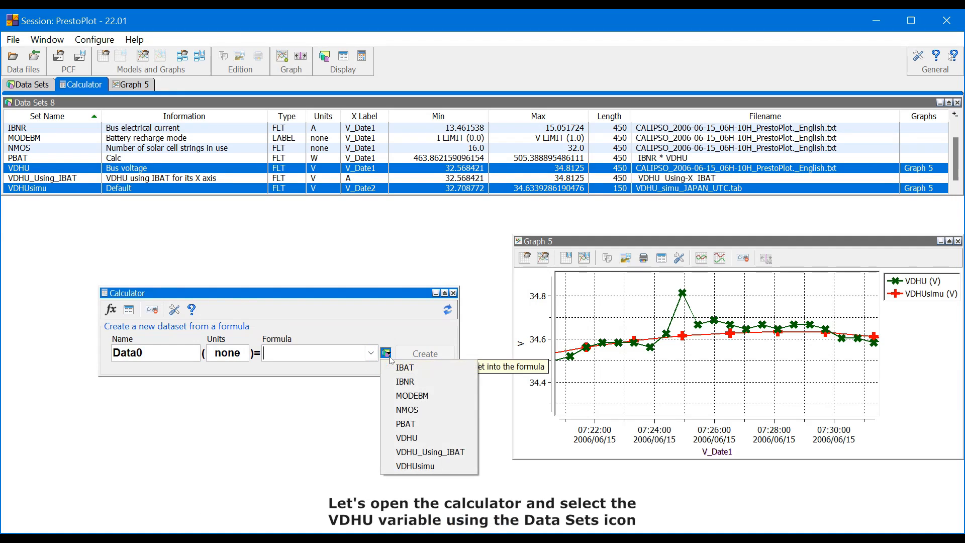
{"action": "left_click", "coordinate": [414, 438]}
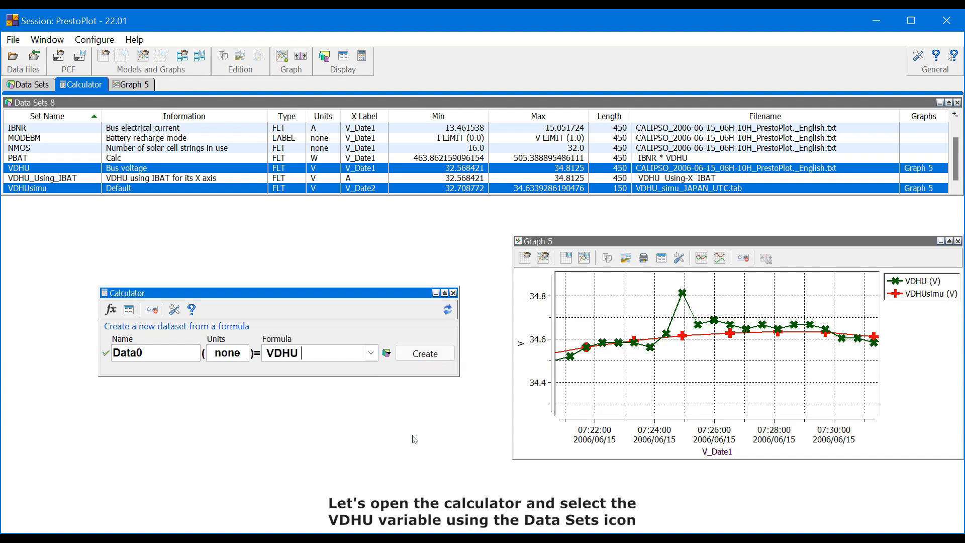
{"action": "left_click", "coordinate": [112, 310]}
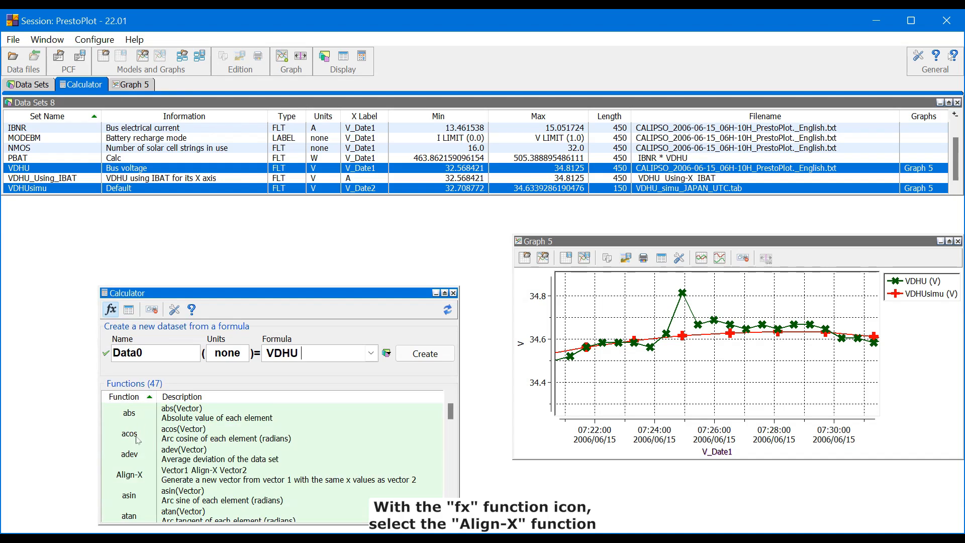
{"action": "left_click", "coordinate": [127, 474]}
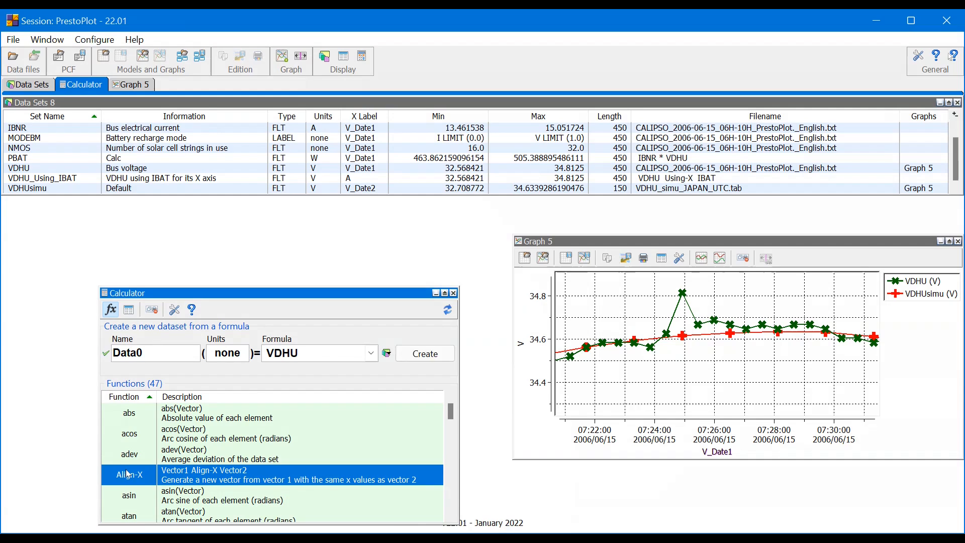
{"action": "double_click", "coordinate": [127, 474]}
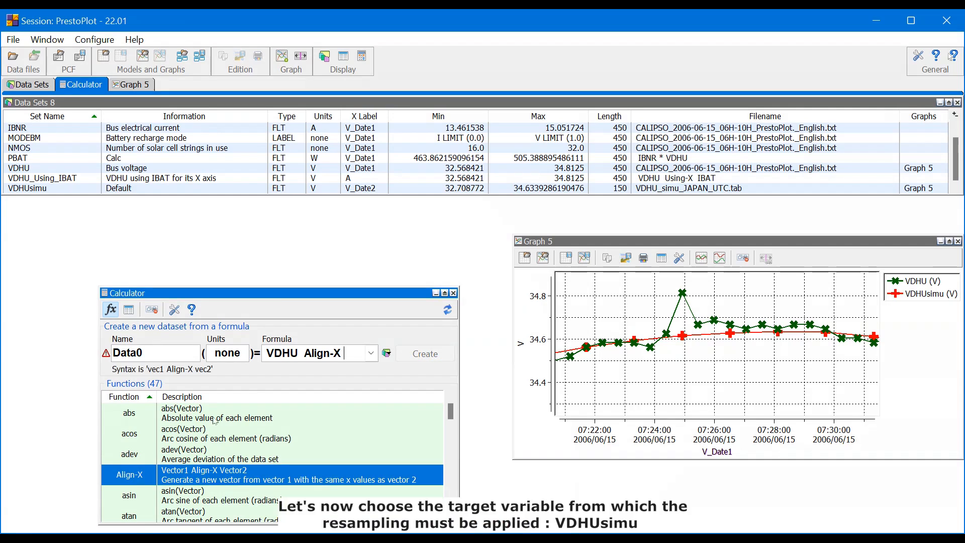
{"action": "left_click", "coordinate": [386, 353]}
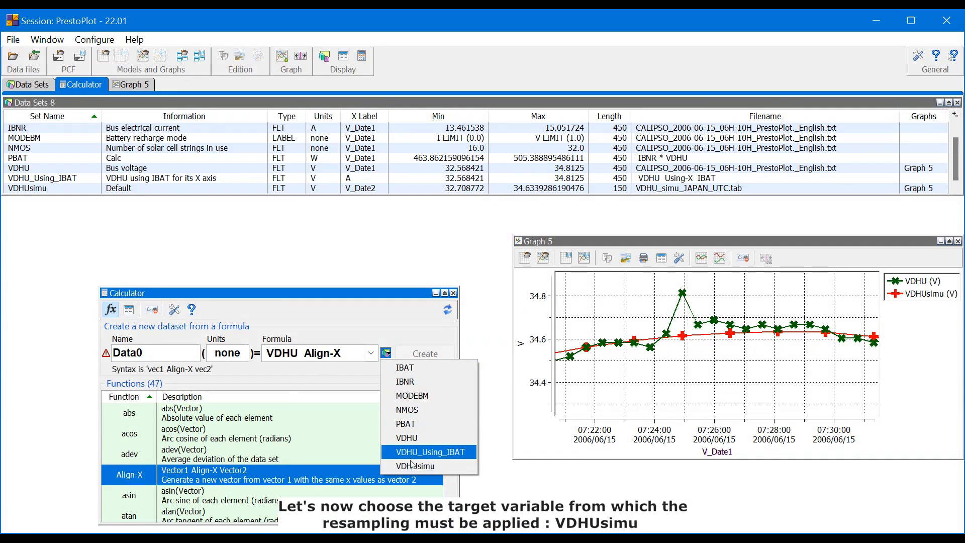
{"action": "left_click", "coordinate": [412, 466]}
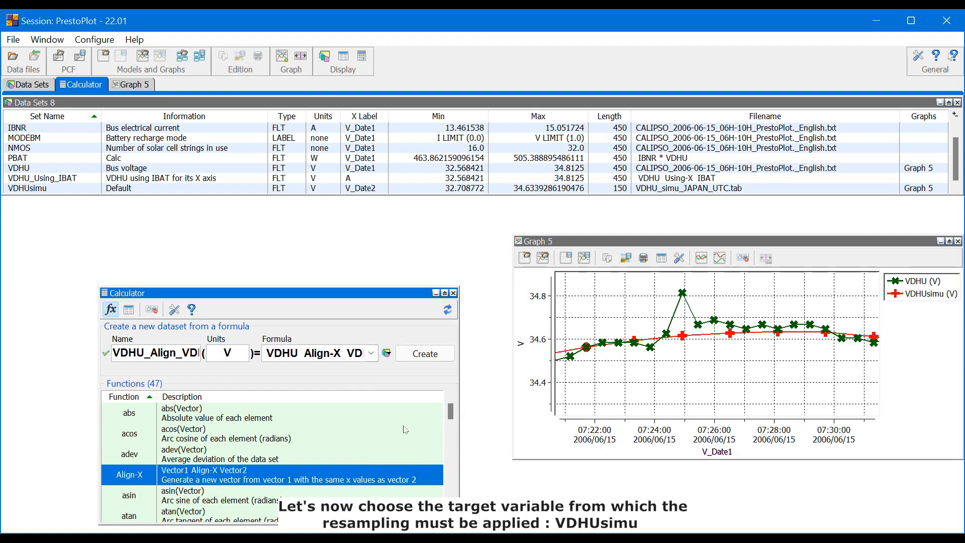
- Widen the calculator to show the whole formula, create the aligned VDHU dataset, and close the calculator
{"action": "left_click_drag", "start_coordinate": [458, 504], "coordinate": [685, 504]}
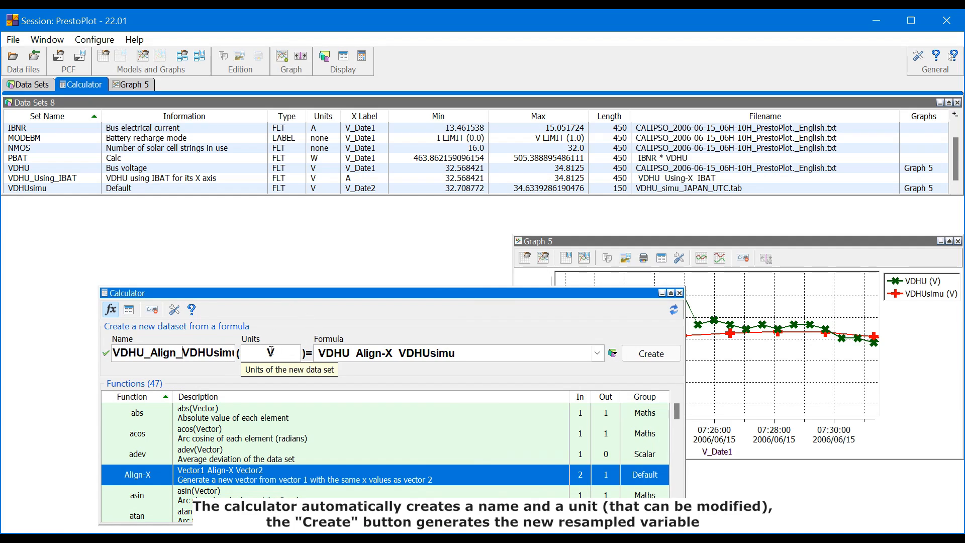
{"action": "left_click", "coordinate": [653, 363]}
{"action": "left_click", "coordinate": [679, 293]}
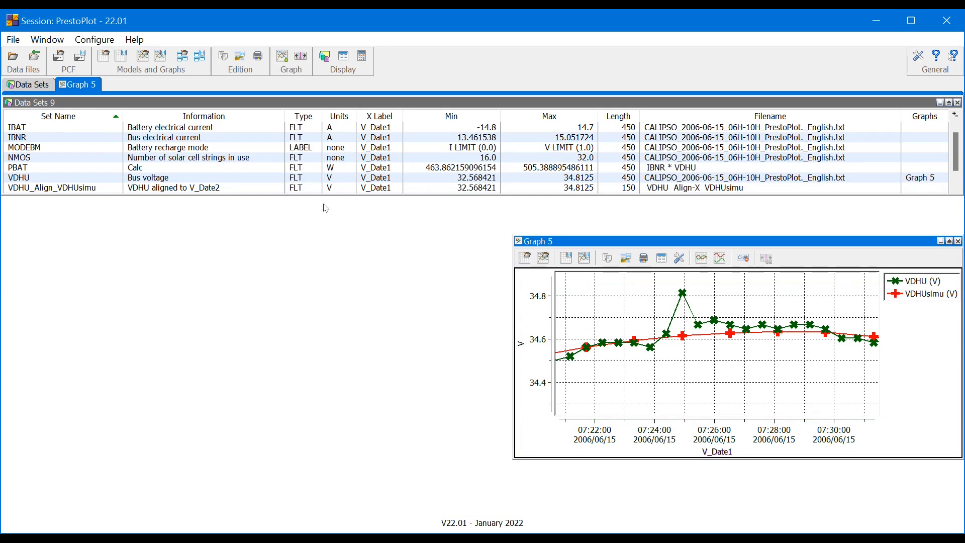
- Plot VDHU_Align_VDHUsimu and VDHUsimu together in a new graph and place it beside the existing graph
{"action": "left_click", "coordinate": [240, 188]}
{"action": "scroll", "coordinate": [239, 190], "scroll_direction": "down", "scroll_amount": 1}
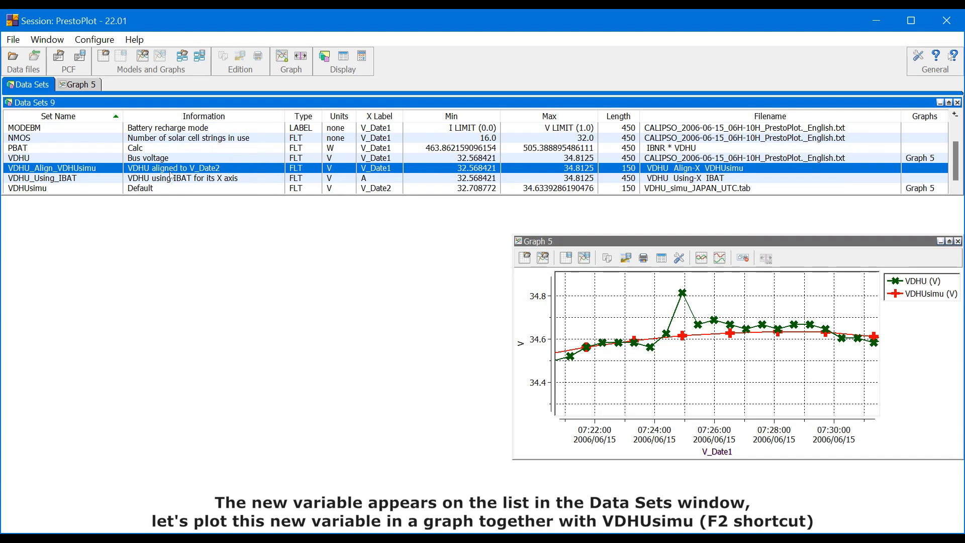
{"action": "left_click", "coordinate": [65, 188], "text": "ctrl"}
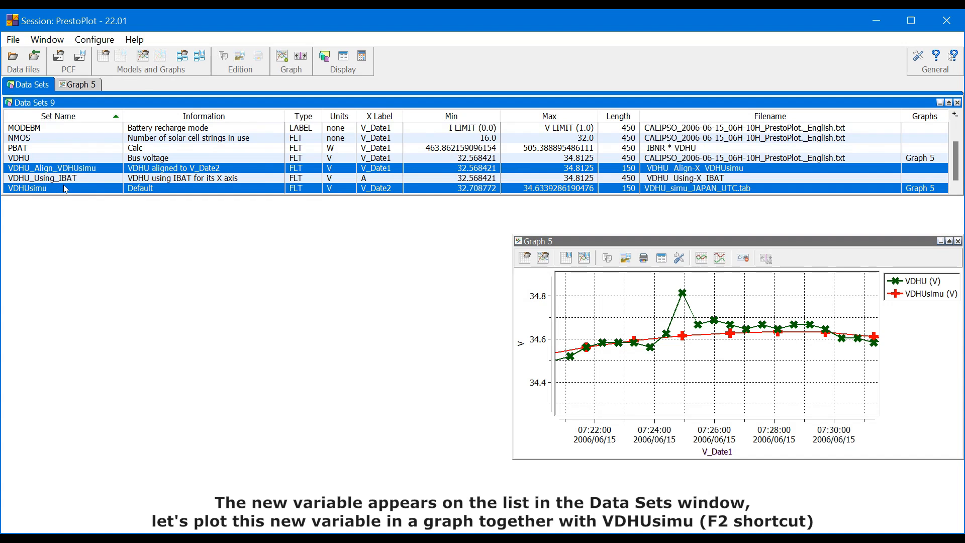
{"action": "key", "text": "F2"}
{"action": "left_click_drag", "start_coordinate": [238, 308], "coordinate": [51, 246]}
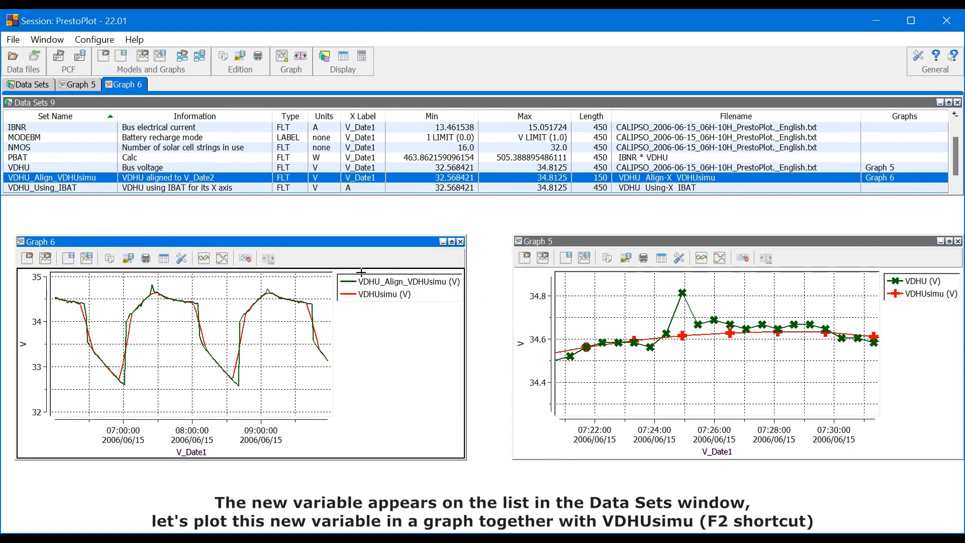
- In the new graph, give VDHU_Align_VDHUsimu thick X-shaped symbols and VDHUsimu thick plus-shaped symbols
{"action": "double_click", "coordinate": [409, 282]}
{"action": "left_click", "coordinate": [345, 384]}
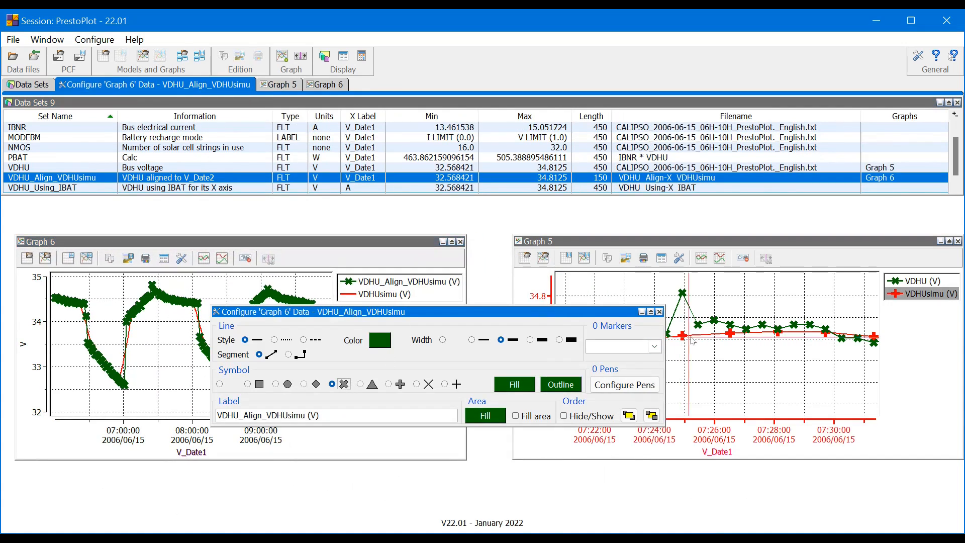
{"action": "key", "text": "Escape"}
{"action": "double_click", "coordinate": [382, 293]}
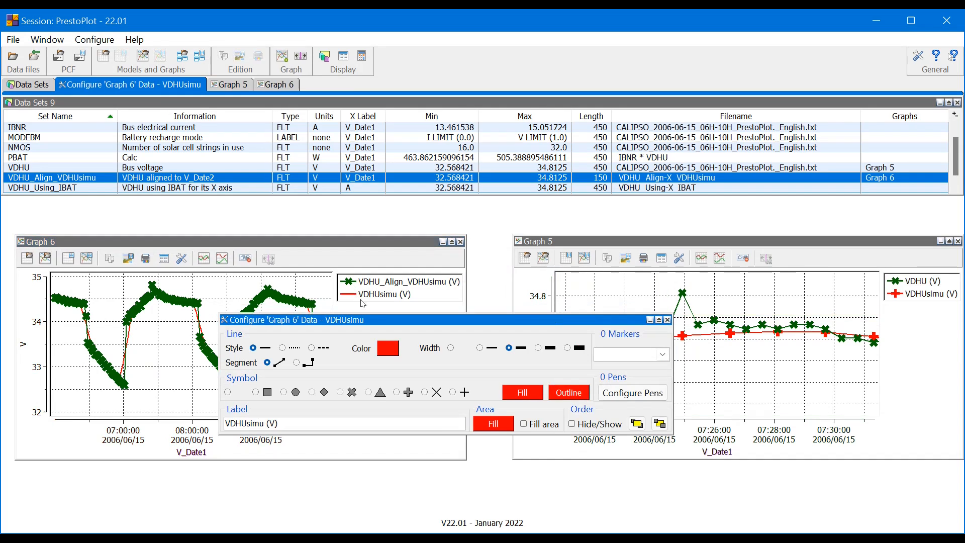
{"action": "left_click", "coordinate": [411, 392]}
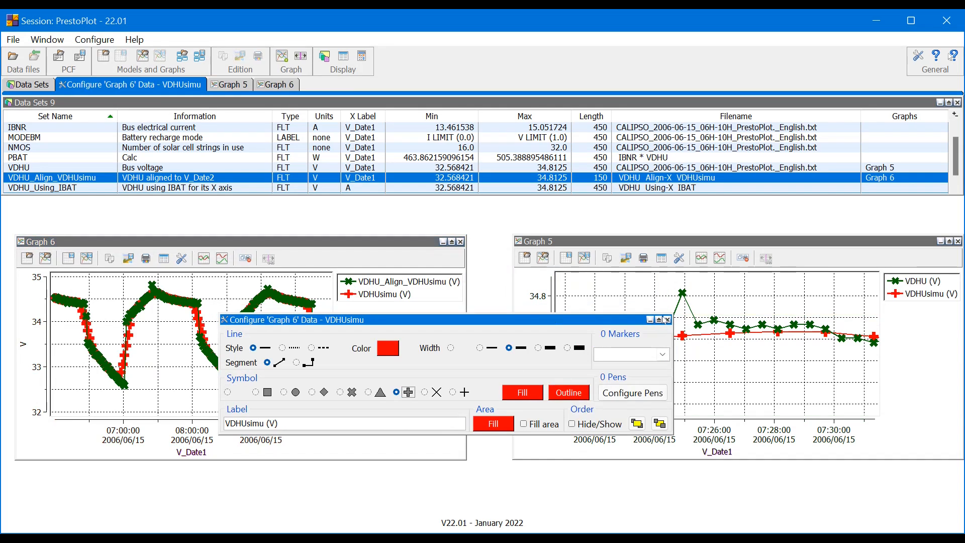
{"action": "key", "text": "Escape"}
- Zoom in on the aligned curves around the 07:25 peak to compare their sampling points, and close both graphs
{"action": "scroll", "coordinate": [156, 286], "scroll_direction": "up", "scroll_amount": 5}
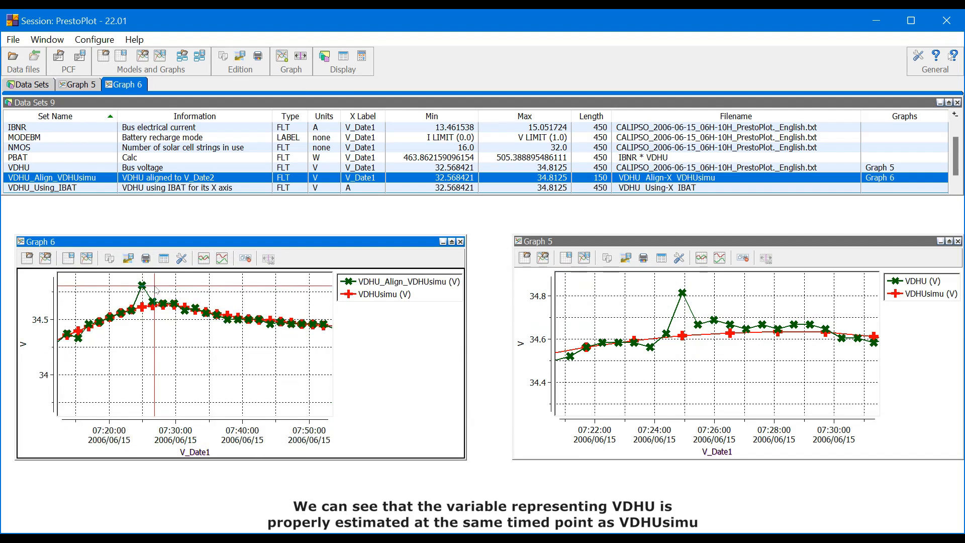
{"action": "scroll", "coordinate": [133, 284], "scroll_direction": "up", "scroll_amount": 3}
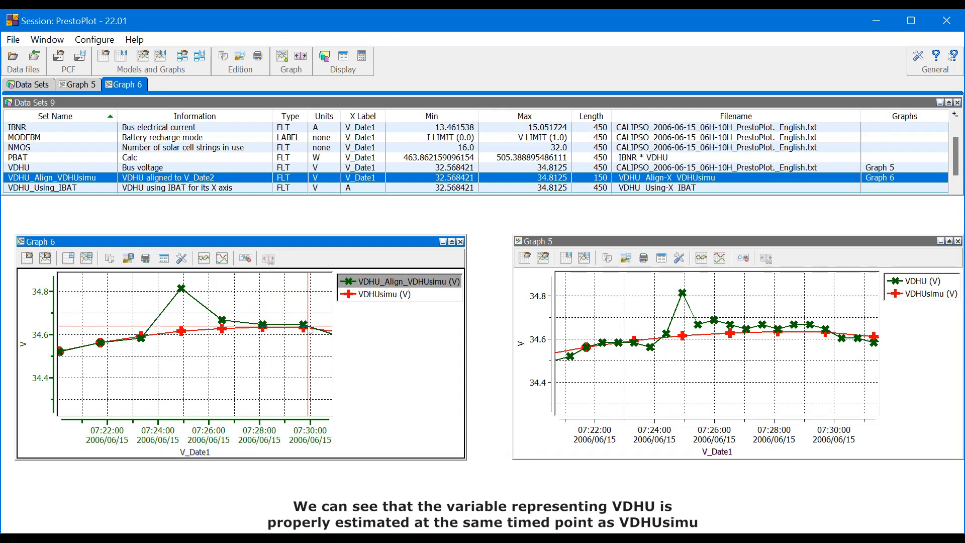
{"action": "left_click", "coordinate": [460, 242]}
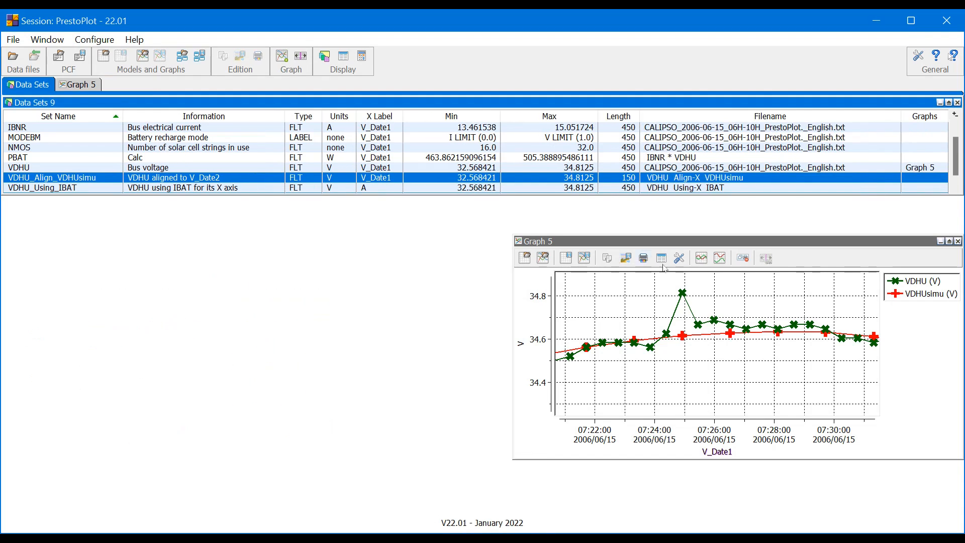
{"action": "left_click", "coordinate": [957, 241]}
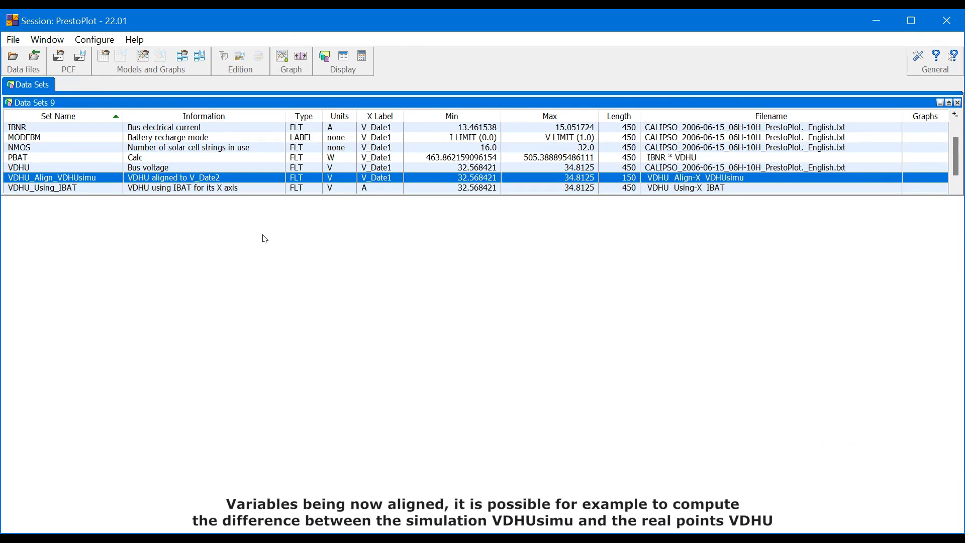
- Open the calculator, reposition and enlarge its window, and name the new dataset deltaVDHU
{"action": "left_click", "coordinate": [362, 55]}
{"action": "left_click_drag", "start_coordinate": [352, 363], "coordinate": [270, 239]}
{"action": "left_click_drag", "start_coordinate": [532, 318], "coordinate": [740, 421]}
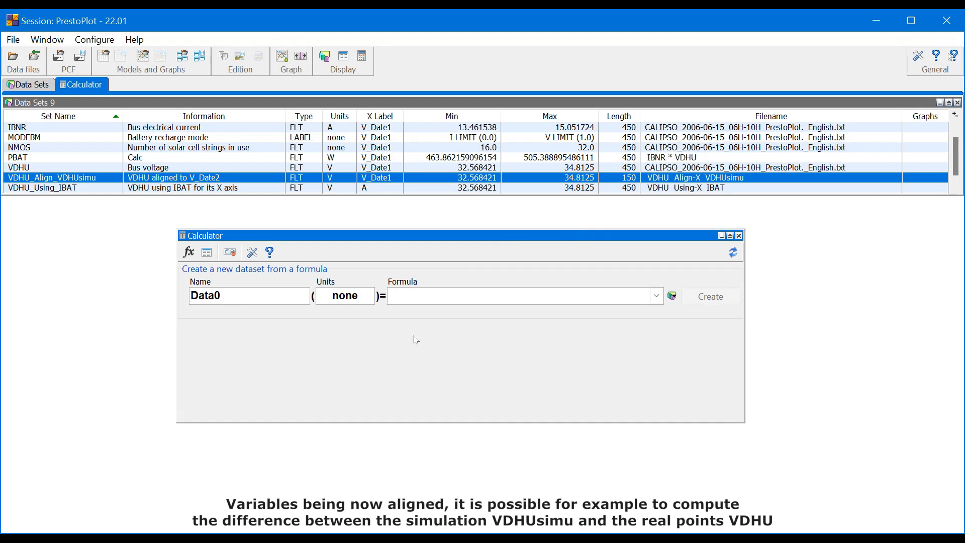
{"action": "double_click", "coordinate": [289, 295]}
{"action": "type", "text": "deltaVDHU"}
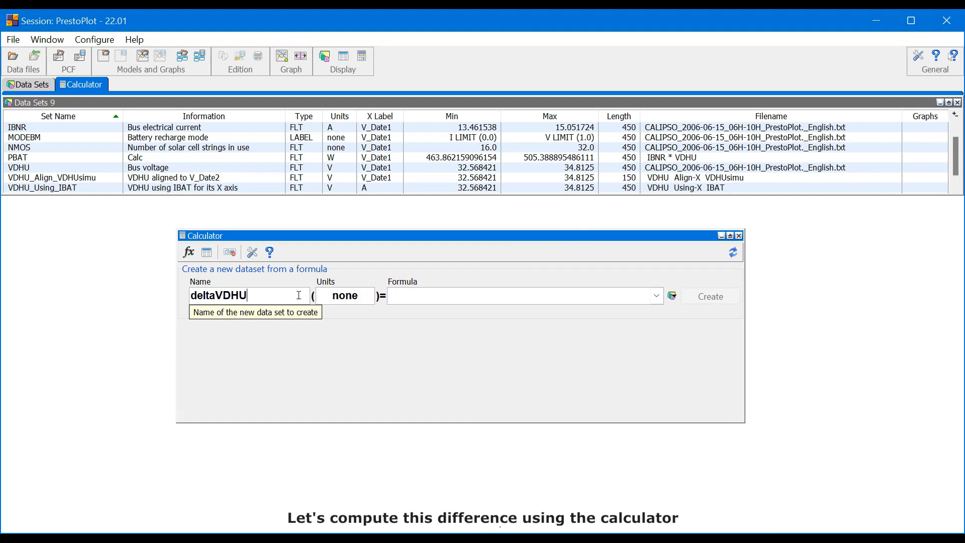
- Reuse the stored formula VDHU_Align_VDHUsimu - VDHUsimu for deltaVDHU and set its unit to V1
{"action": "left_click", "coordinate": [656, 297]}
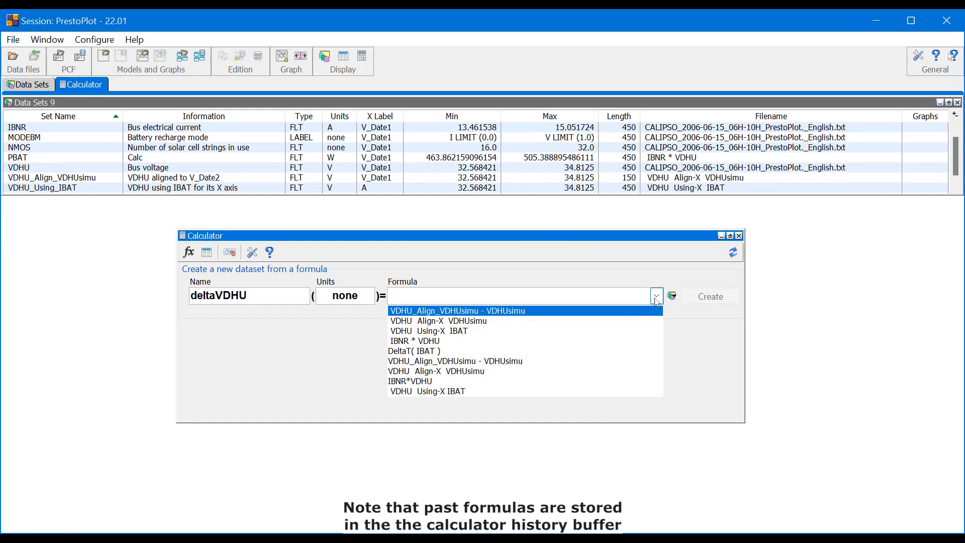
{"action": "left_click", "coordinate": [595, 311]}
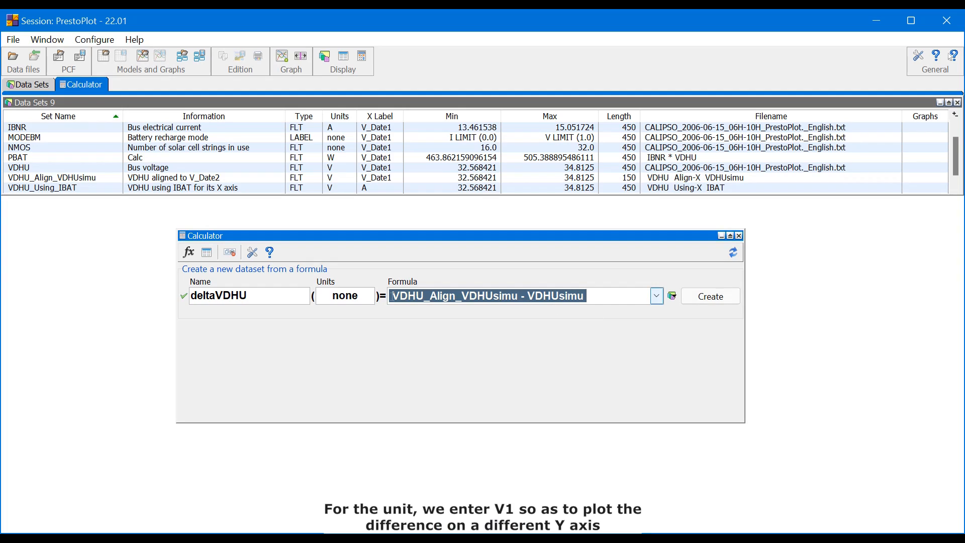
{"action": "double_click", "coordinate": [354, 296]}
{"action": "type", "text": "V1"}
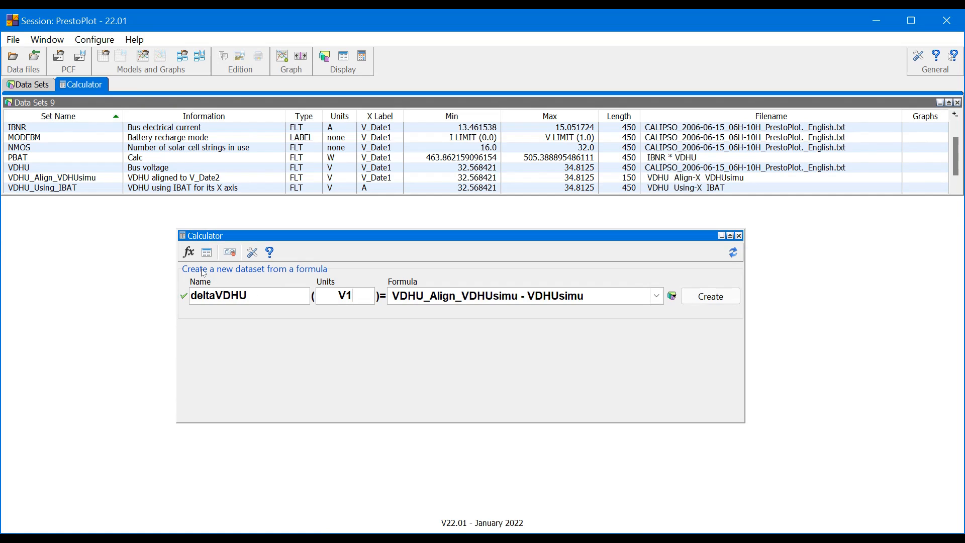
- Preview the formula results as a table, check a couple of rows, and create the deltaVDHU dataset
{"action": "left_click", "coordinate": [206, 252]}
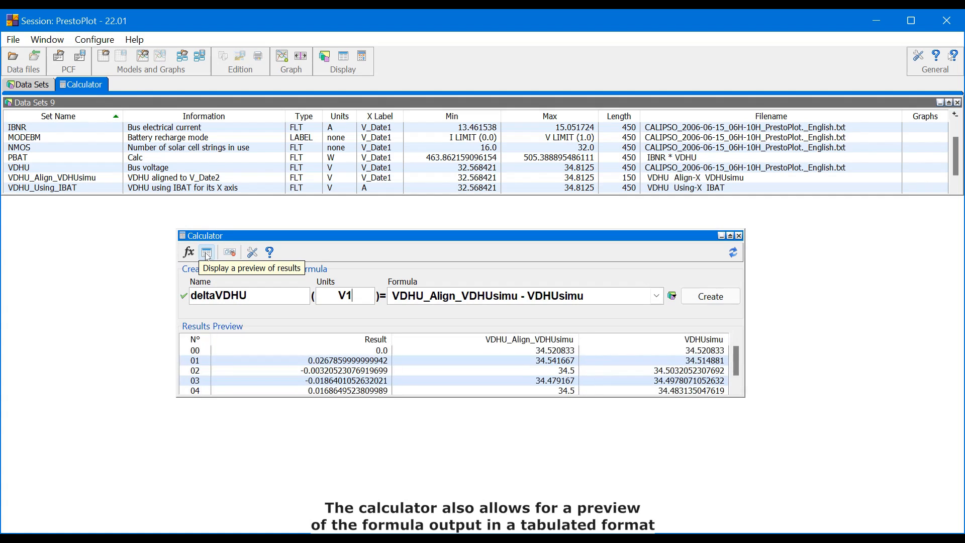
{"action": "left_click", "coordinate": [220, 361]}
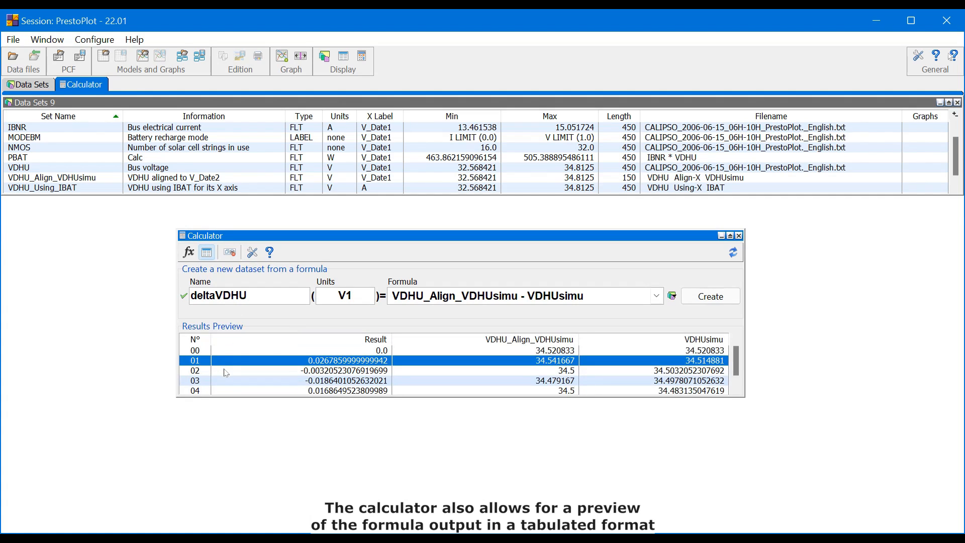
{"action": "left_click", "coordinate": [451, 382]}
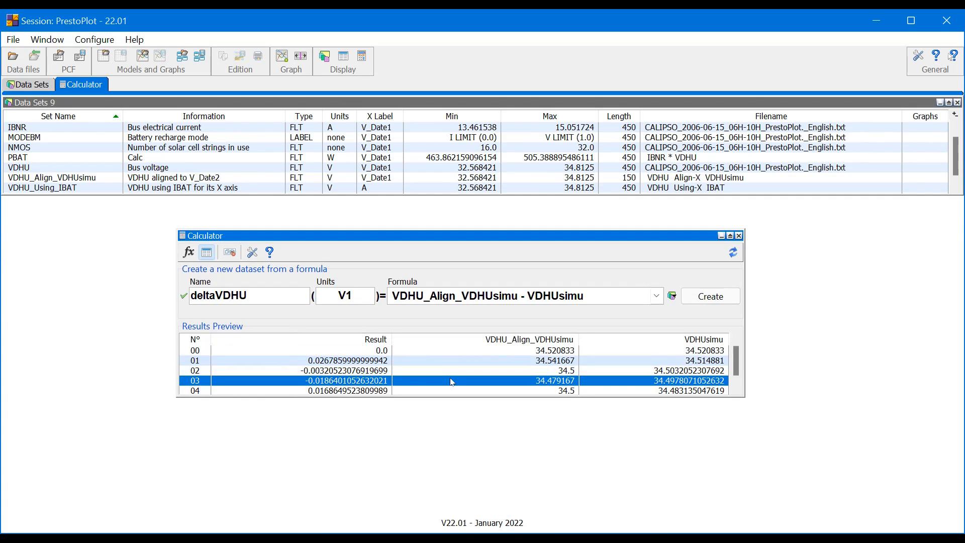
{"action": "left_click", "coordinate": [709, 297]}
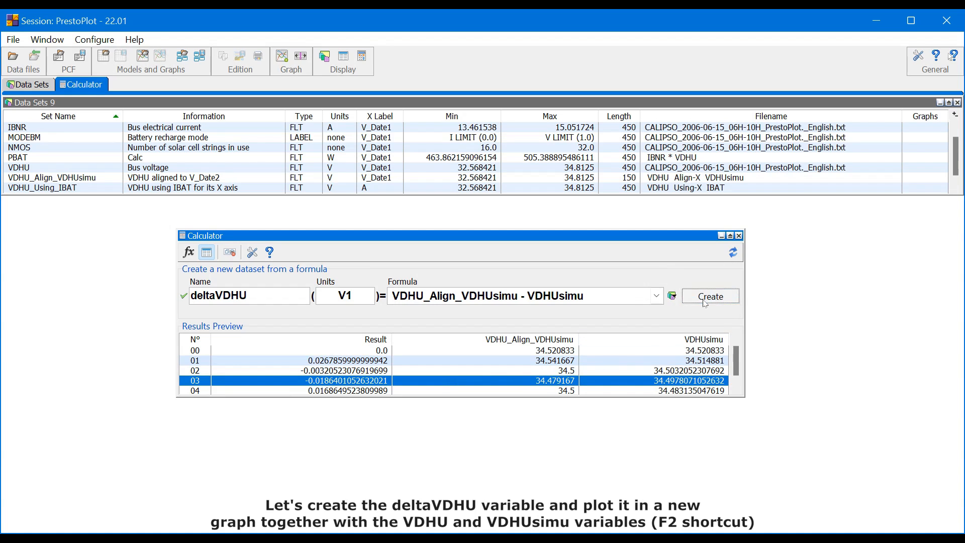
{"action": "scroll", "coordinate": [171, 140], "scroll_direction": "up", "scroll_amount": 1}
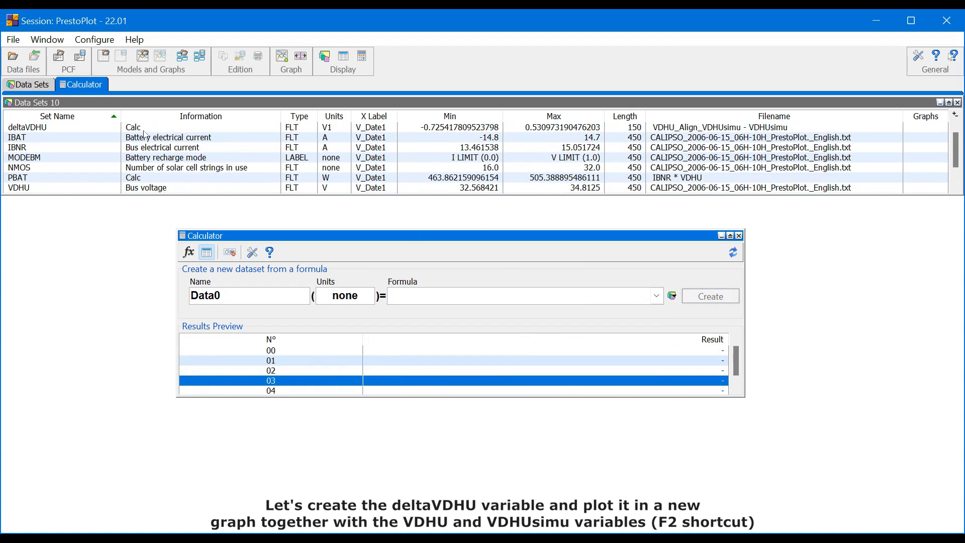
- Plot deltaVDHU, VDHU and VDHU_Align_VDHUsimu together in a new graph
{"action": "left_click", "coordinate": [145, 132]}
{"action": "scroll", "coordinate": [141, 159], "scroll_direction": "down", "scroll_amount": 1}
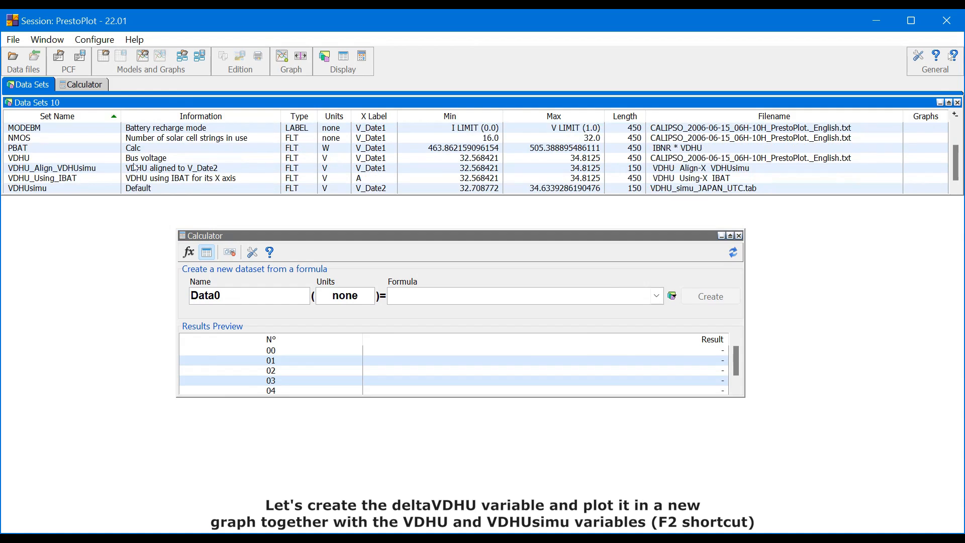
{"action": "left_click", "coordinate": [137, 160], "text": "ctrl"}
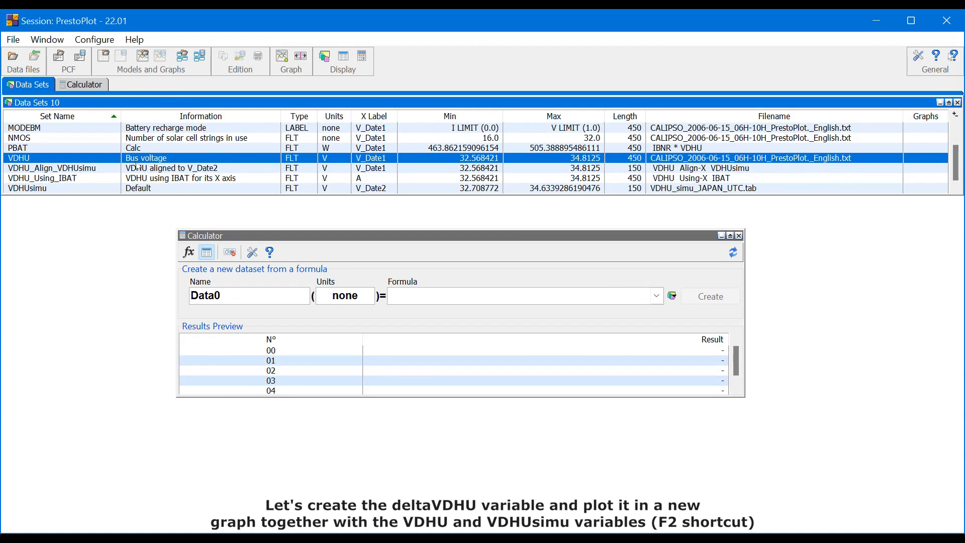
{"action": "left_click", "coordinate": [137, 169], "text": "ctrl"}
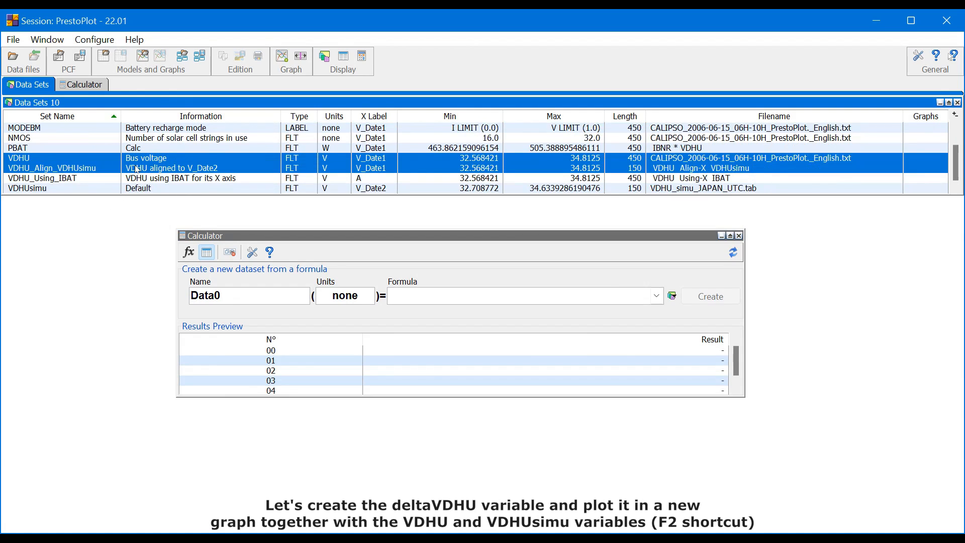
{"action": "key", "text": "F2"}
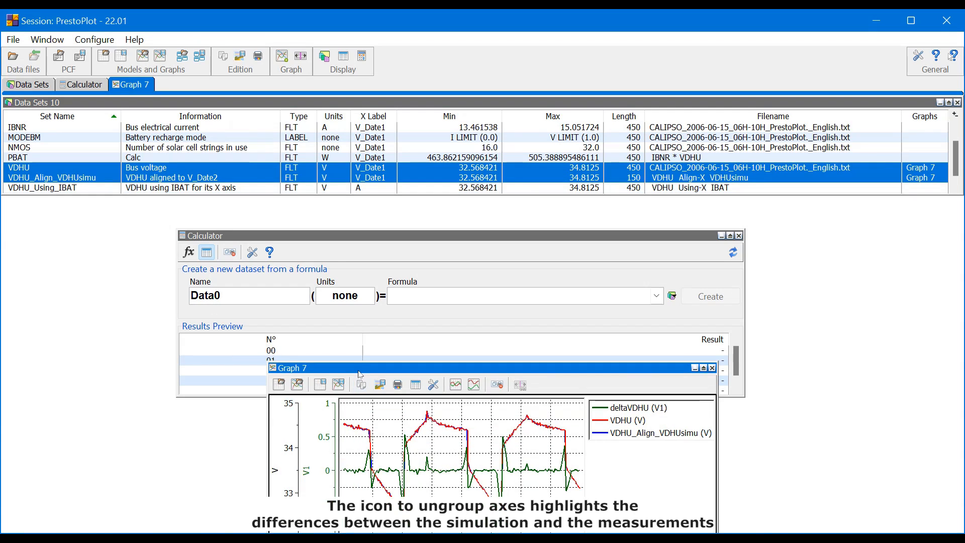
- Reposition the new graph and ungroup its axes to separate deltaVDHU from the voltage curves, then close the graph and the calculator
{"action": "left_click_drag", "start_coordinate": [360, 374], "coordinate": [254, 217]}
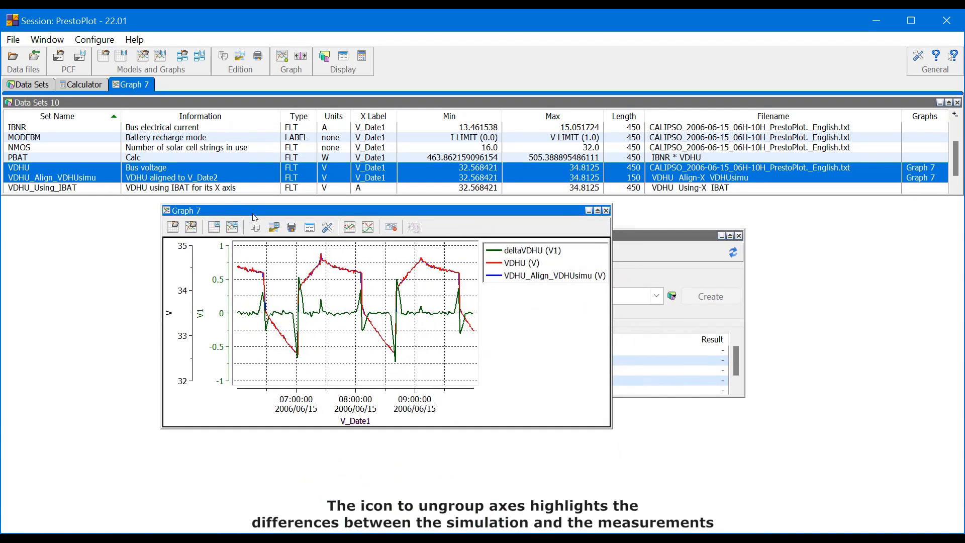
{"action": "left_click", "coordinate": [365, 231]}
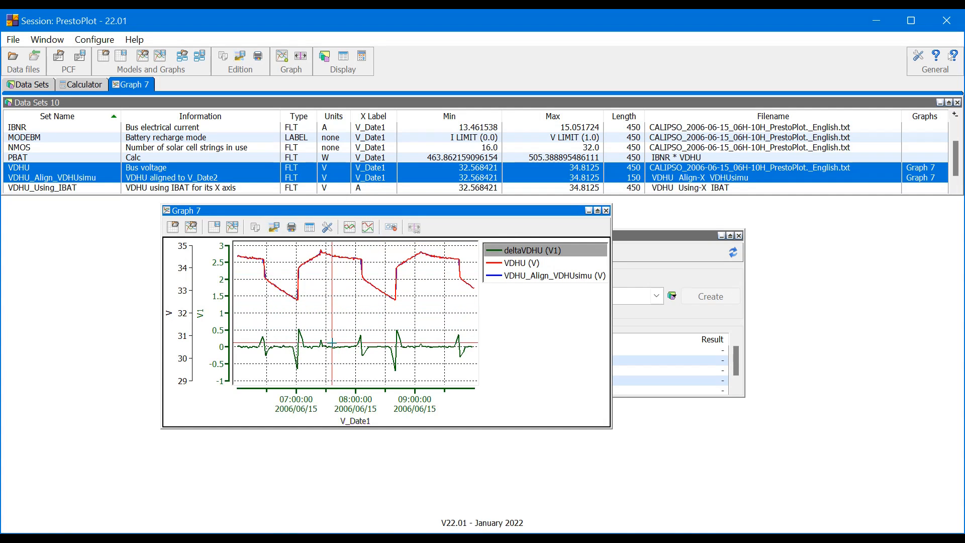
{"action": "left_click", "coordinate": [605, 210]}
{"action": "left_click", "coordinate": [738, 235]}
- Apply the DeltaT function to the IBAT variable directly from the data set list
{"action": "scroll", "coordinate": [182, 142], "scroll_direction": "up", "scroll_amount": 1}
{"action": "left_click", "coordinate": [181, 139]}
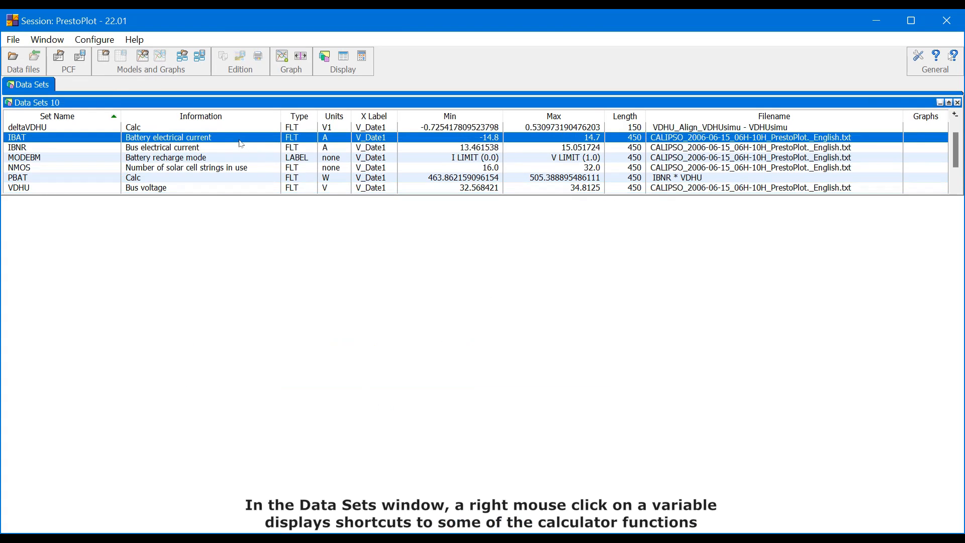
{"action": "right_click", "coordinate": [163, 134]}
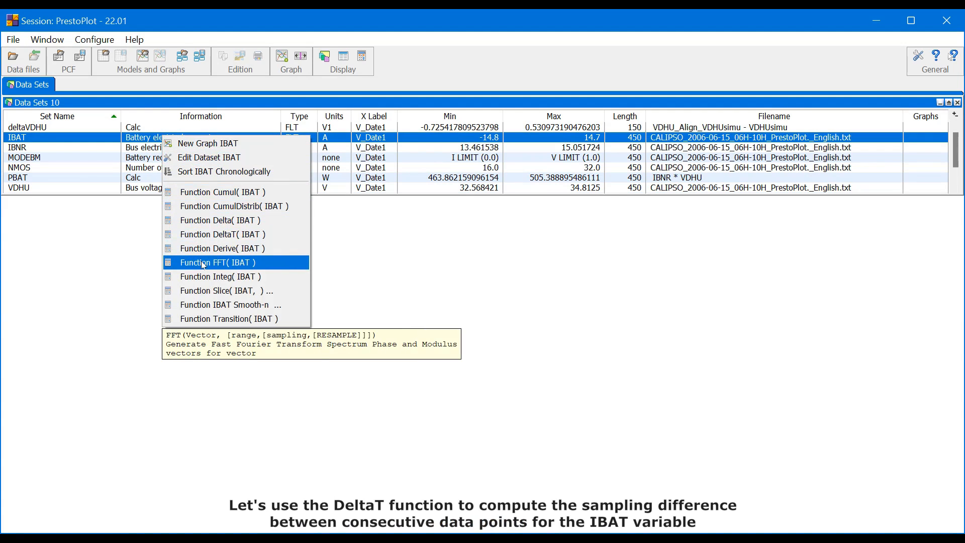
{"action": "left_click", "coordinate": [205, 235]}
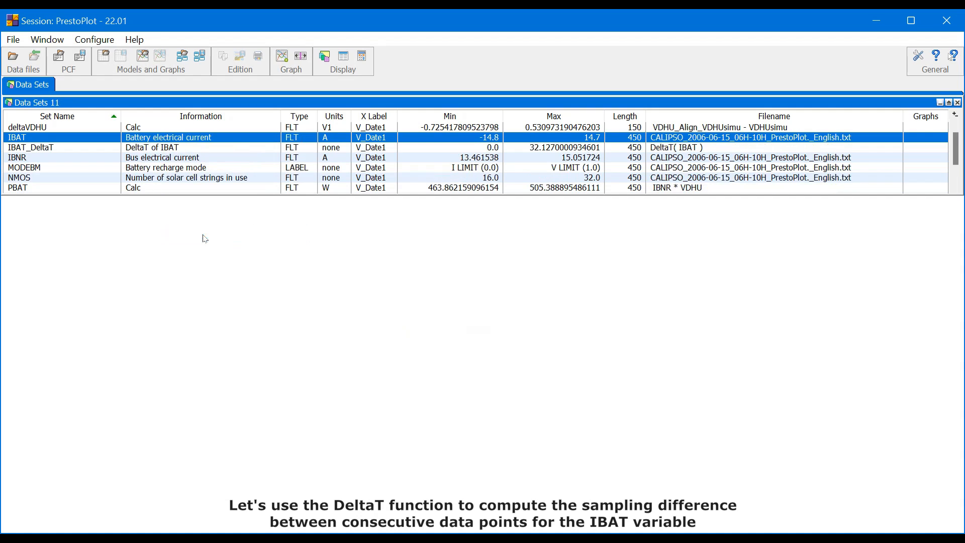
- Plot IBAT_DeltaT in a new graph and move the graph window up below the data set list
{"action": "left_click", "coordinate": [137, 150]}
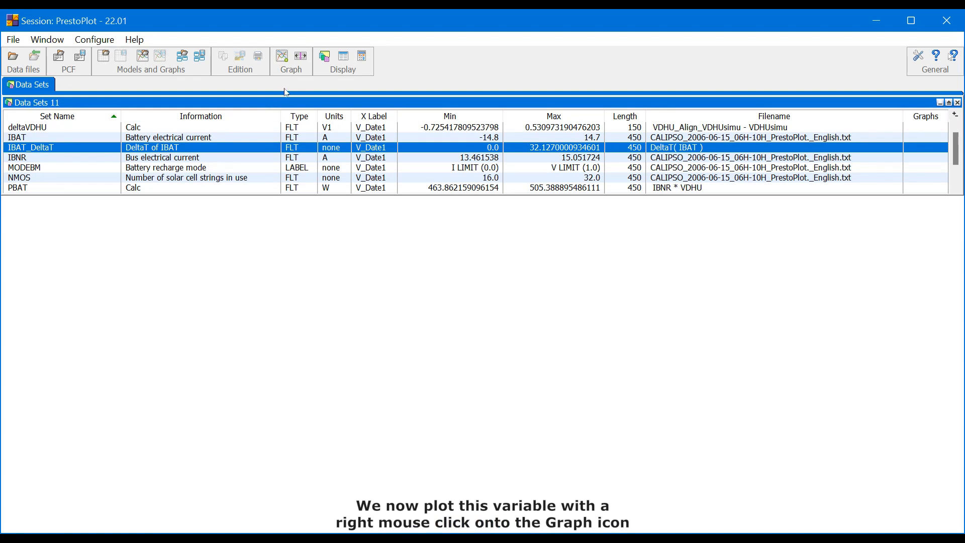
{"action": "right_click", "coordinate": [286, 59]}
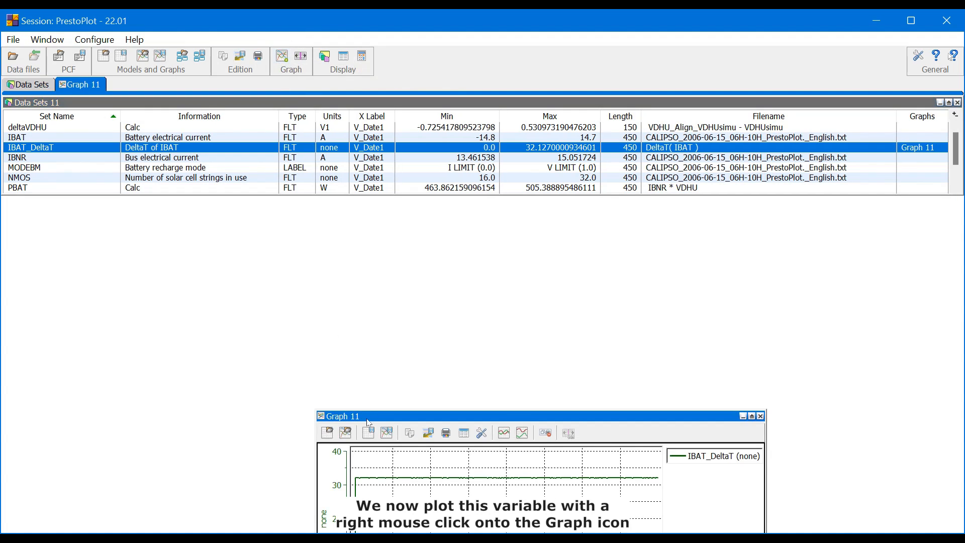
{"action": "left_click_drag", "start_coordinate": [369, 422], "coordinate": [258, 228]}
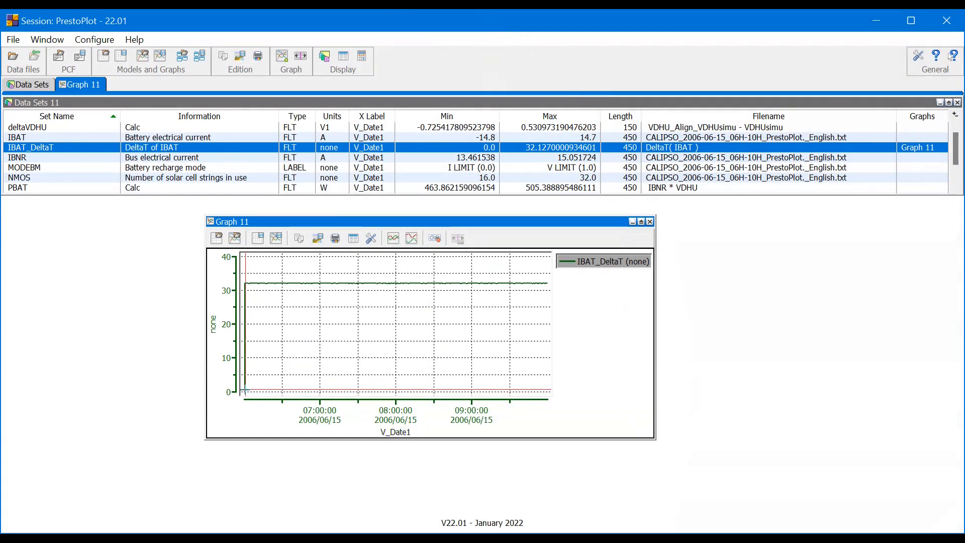
- Add a POINT marker to the IBAT_DeltaT curve, move its label below the curve, and close the graph
{"action": "double_click", "coordinate": [616, 261]}
{"action": "left_click", "coordinate": [719, 459]}
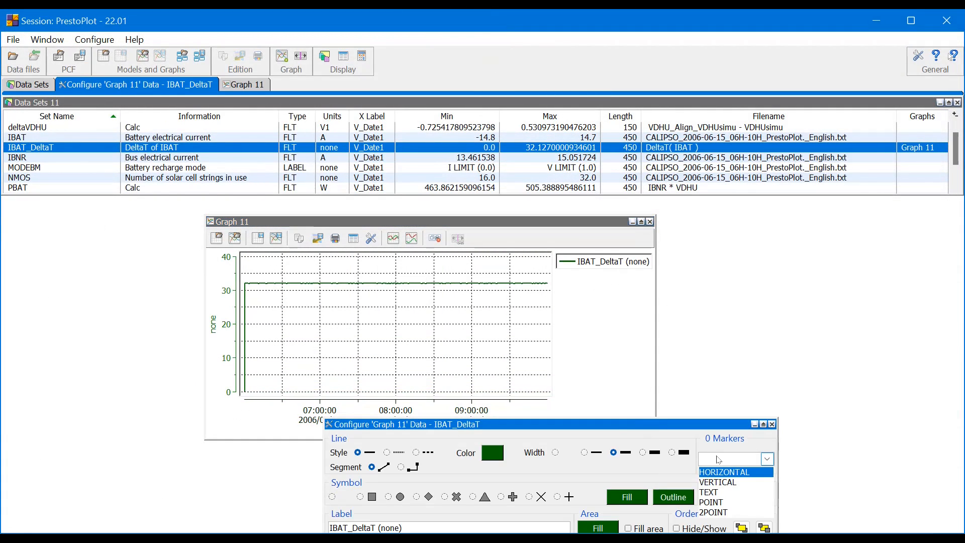
{"action": "left_click", "coordinate": [711, 502]}
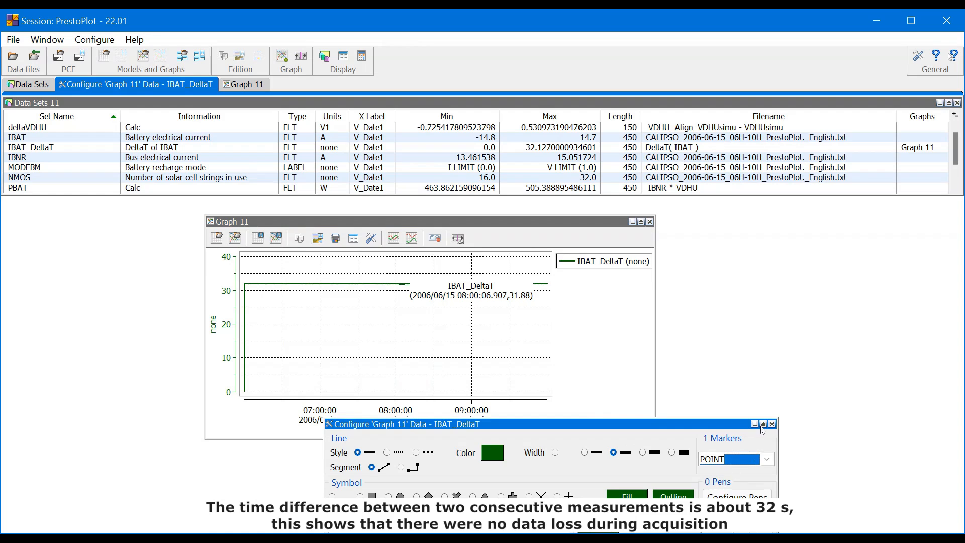
{"action": "left_click", "coordinate": [771, 425]}
{"action": "mouse_move", "coordinate": [483, 292]}
{"action": "left_mouse_down"}
{"action": "mouse_move", "coordinate": [417, 358]}
{"action": "mouse_move", "coordinate": [408, 335]}
{"action": "mouse_move", "coordinate": [339, 335]}
{"action": "mouse_move", "coordinate": [453, 336]}
{"action": "left_mouse_up"}
{"action": "left_click", "coordinate": [649, 222]}
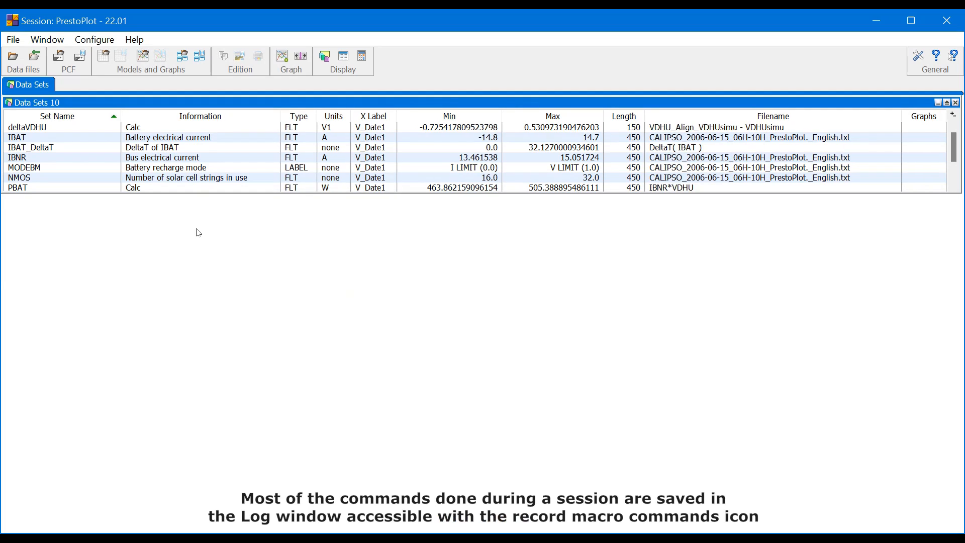
- Open the log of recorded macro commands and examine its -newgraph and -calc entries
{"action": "left_click", "coordinate": [79, 57]}
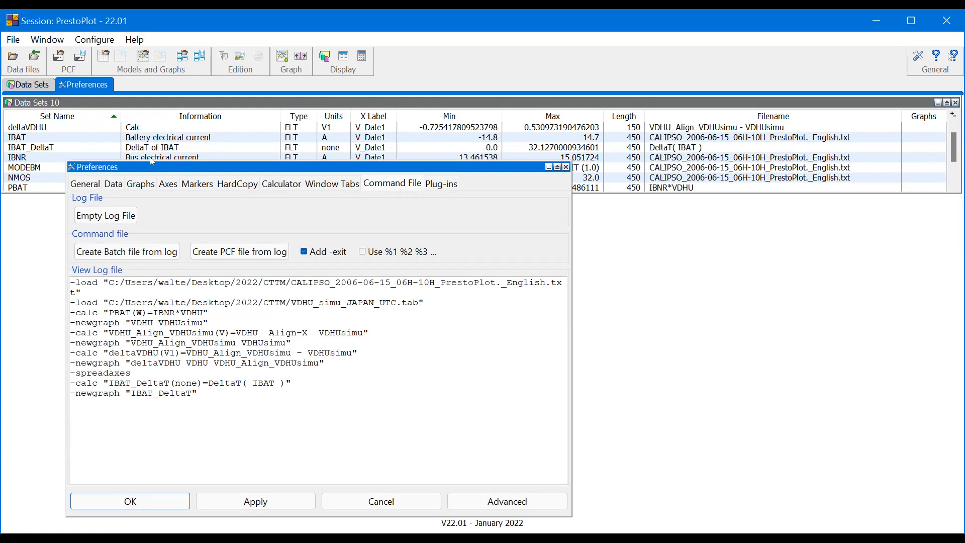
{"action": "left_click_drag", "start_coordinate": [150, 159], "coordinate": [338, 172]}
{"action": "double_click", "coordinate": [252, 322]}
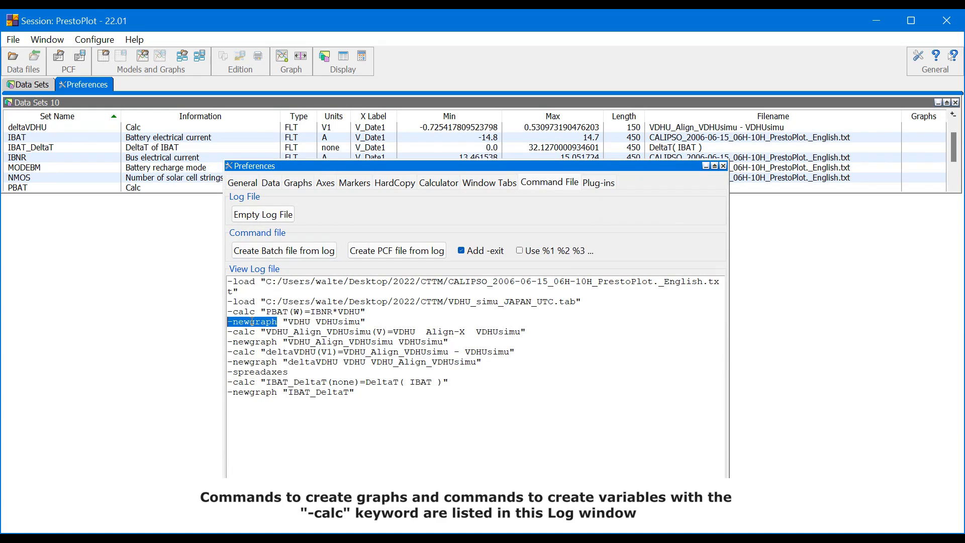
{"action": "double_click", "coordinate": [247, 310]}
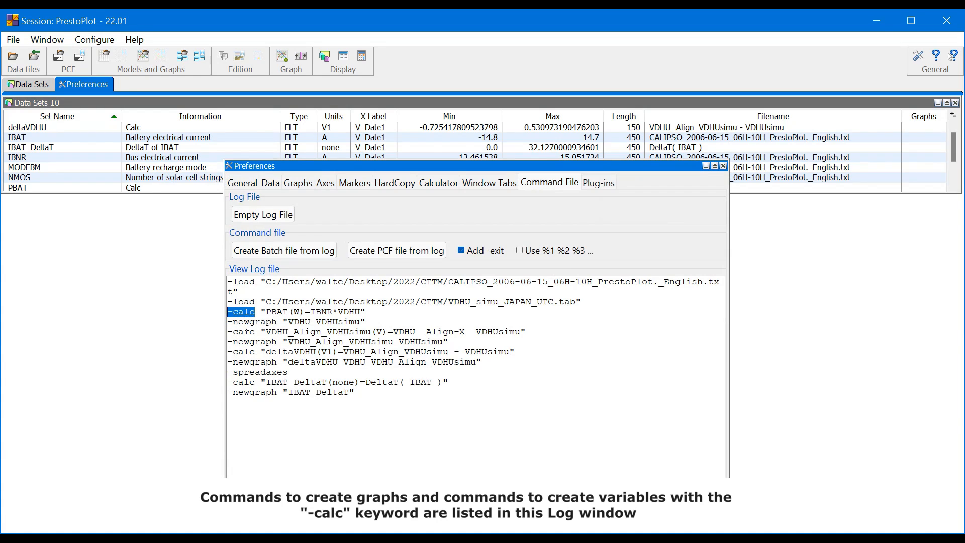
{"action": "double_click", "coordinate": [248, 331]}
{"action": "double_click", "coordinate": [248, 352]}
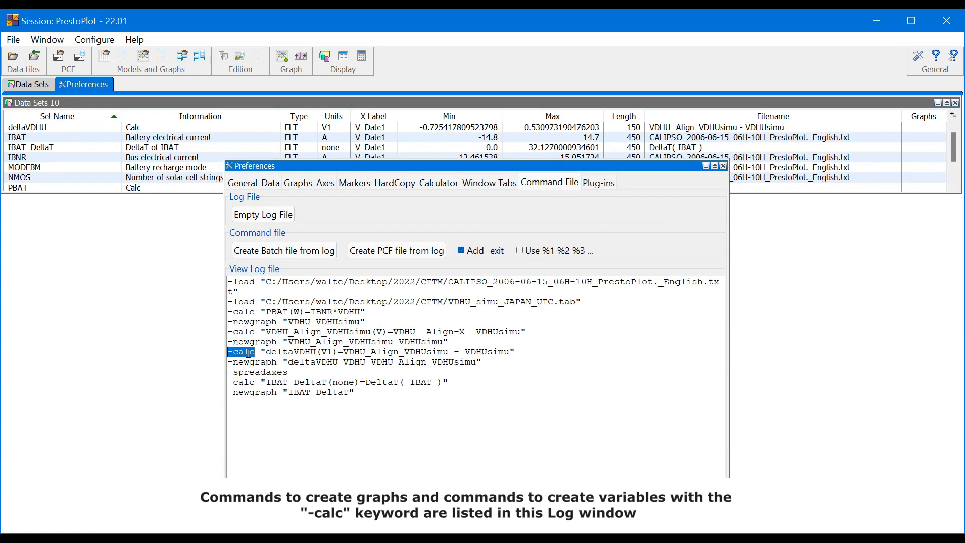
{"action": "double_click", "coordinate": [248, 382]}
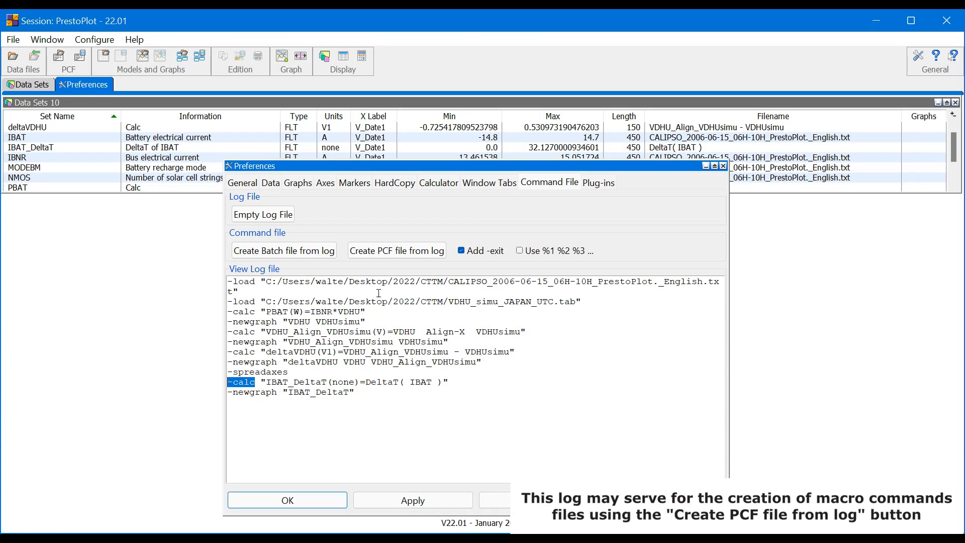
- Create a PCF file from the log and save it as macro.pcf in the CTTM folder
{"action": "left_click", "coordinate": [400, 251]}
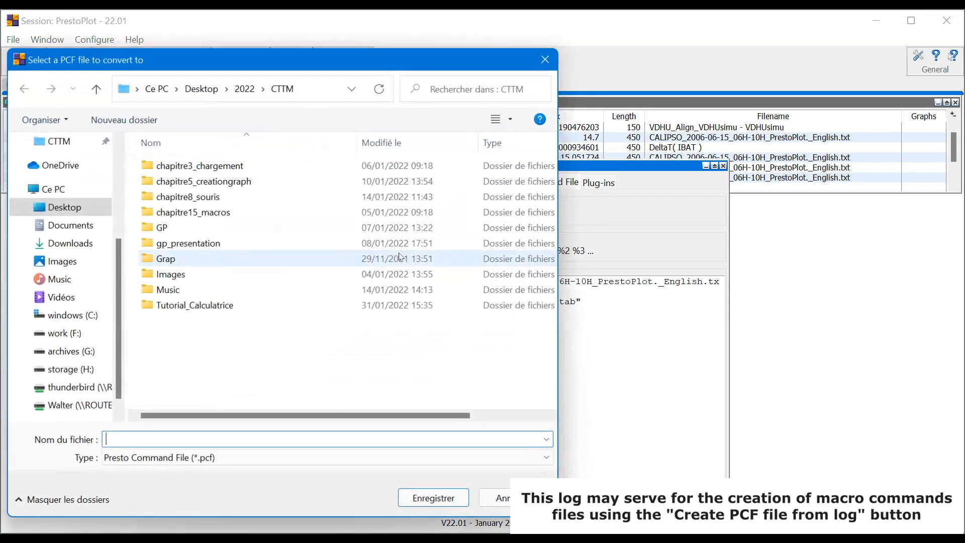
{"action": "type", "text": "macro.pcf"}
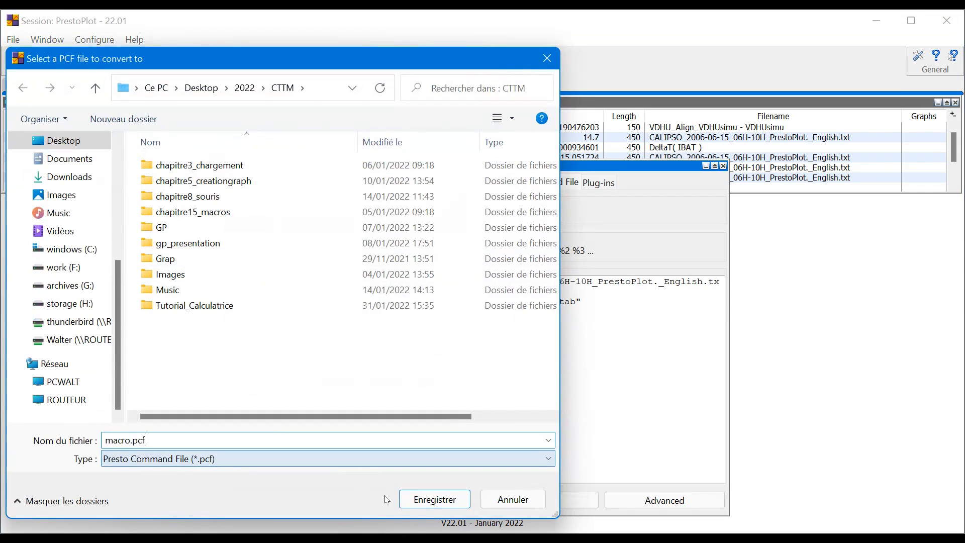
{"action": "left_click", "coordinate": [436, 503]}
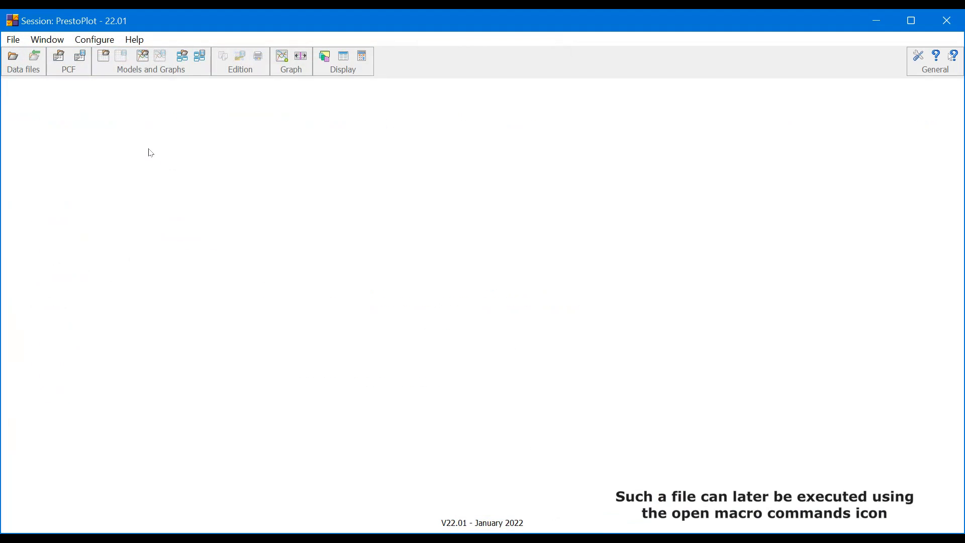
- Run the macro.pcf command file in the empty session and tile the data set and graph windows
{"action": "left_click", "coordinate": [59, 56]}
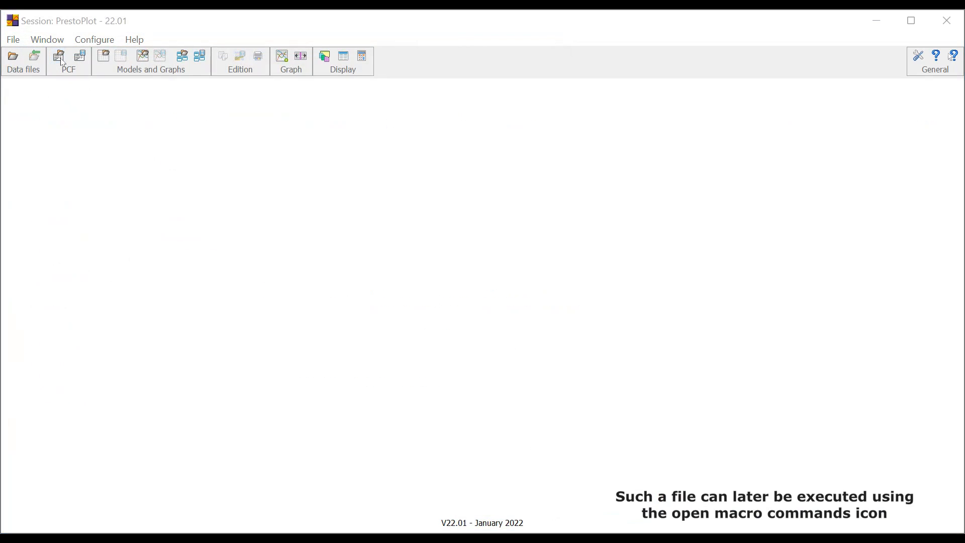
{"action": "left_click", "coordinate": [196, 323]}
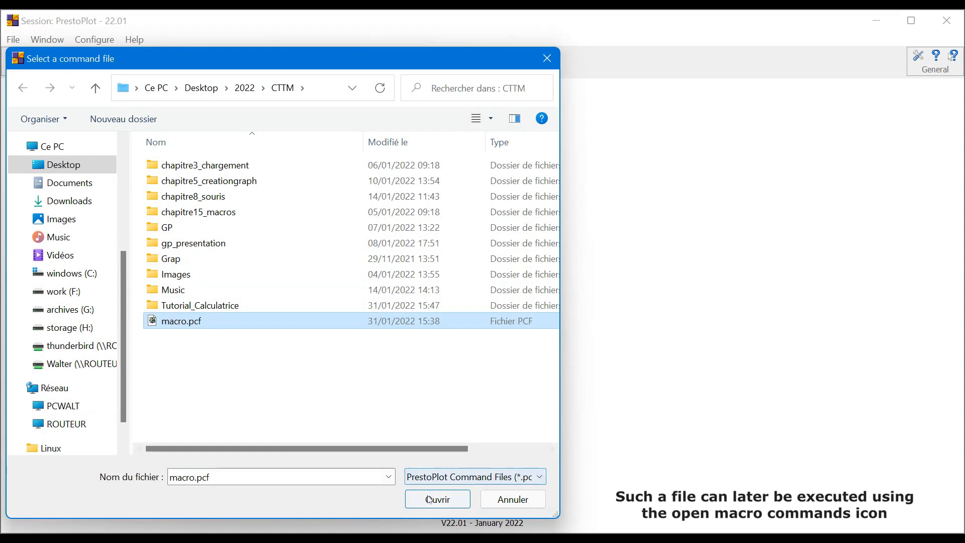
{"action": "left_click", "coordinate": [430, 500]}
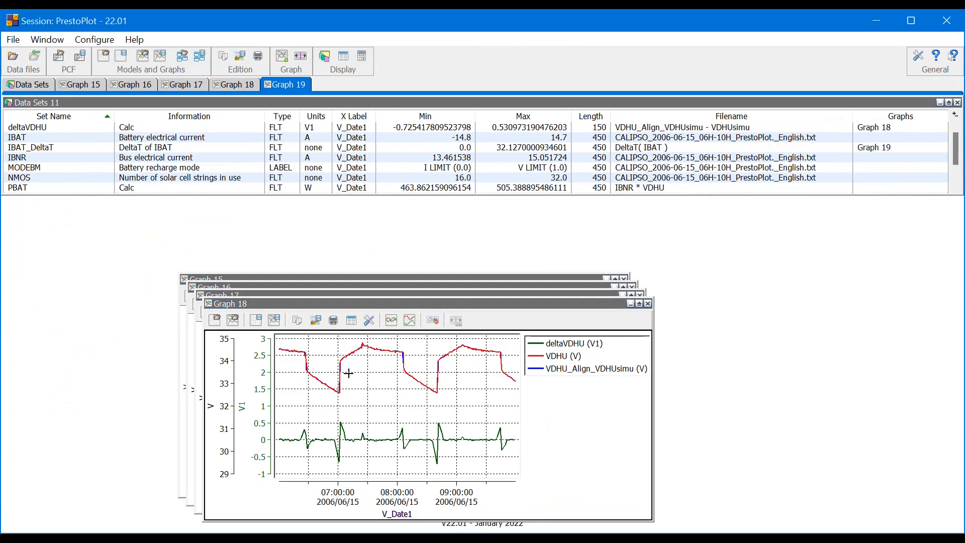
{"action": "left_click", "coordinate": [49, 39]}
{"action": "left_click", "coordinate": [46, 55]}
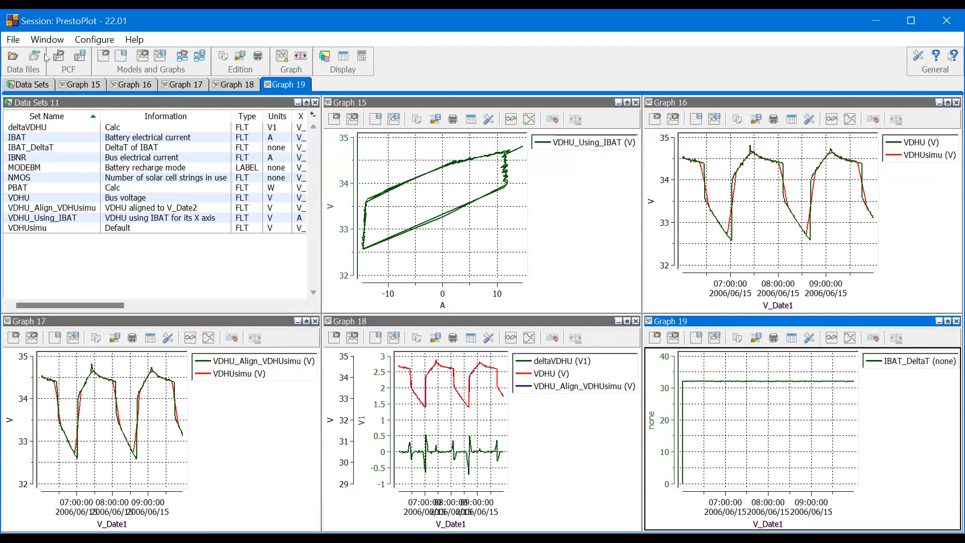